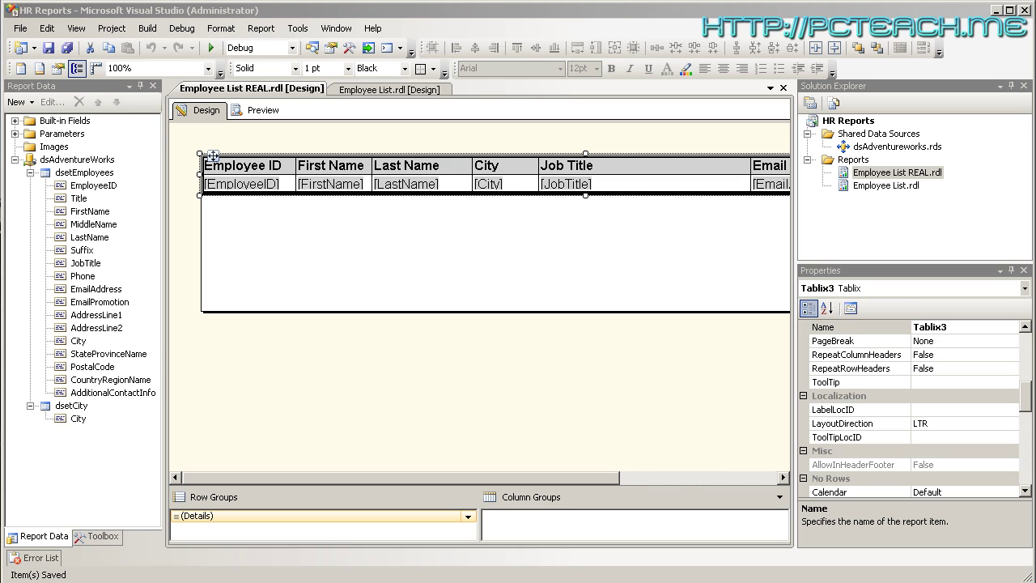
Step: Select the dsetEmployees dataset, then the First Name header to show its Interactive Sort properties
left_click(84, 172)
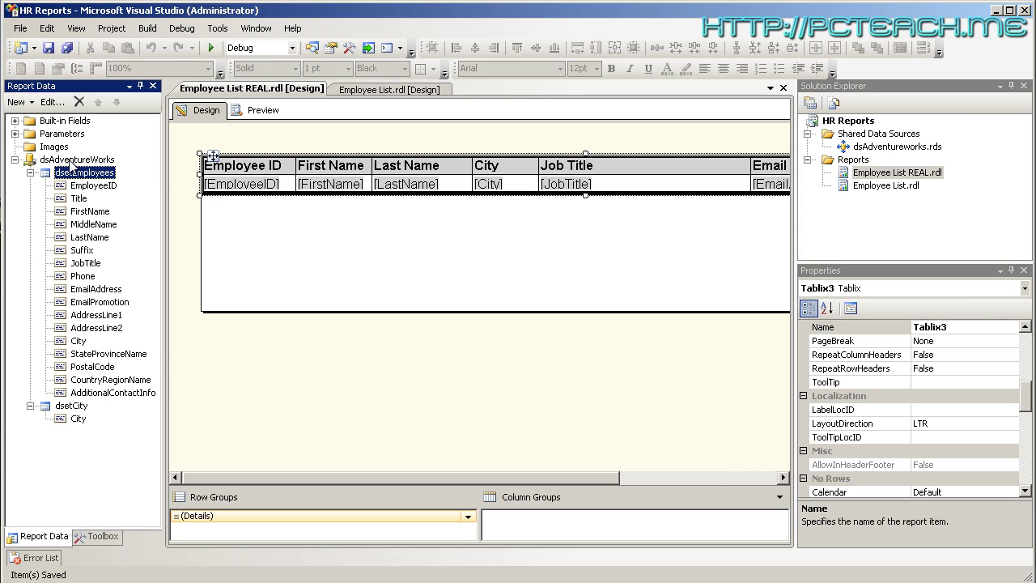
left_click(330, 170)
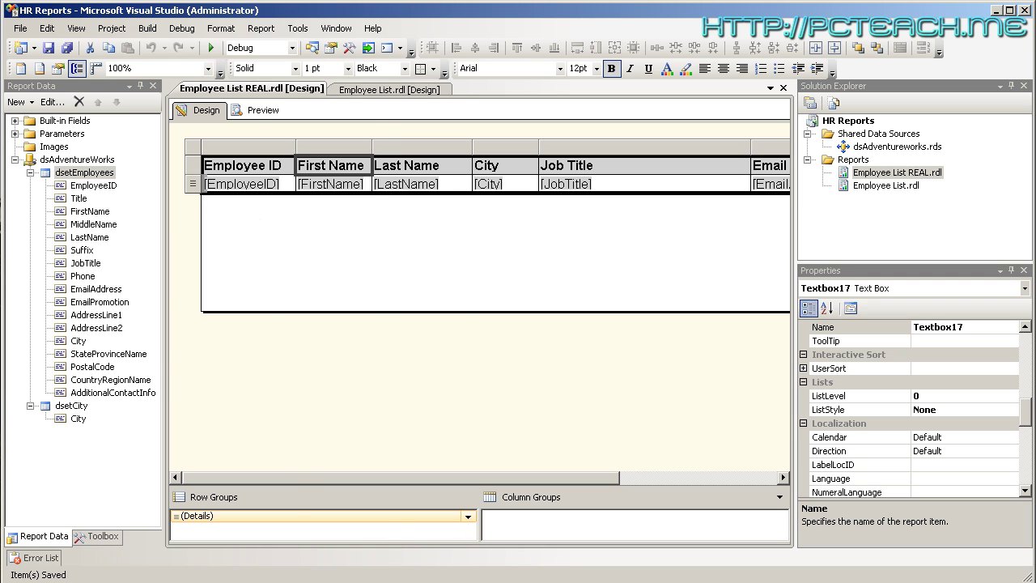
Step: Copy the 'order by City' line from the employee query in the SSMS editor
key("alt+Tab")
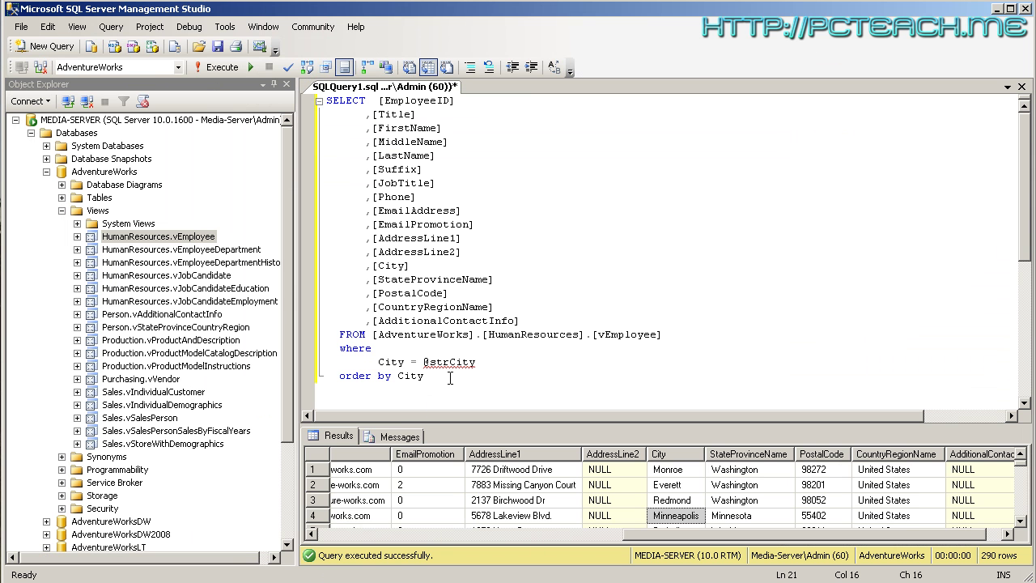
left_click_drag(494, 363, 298, 96)
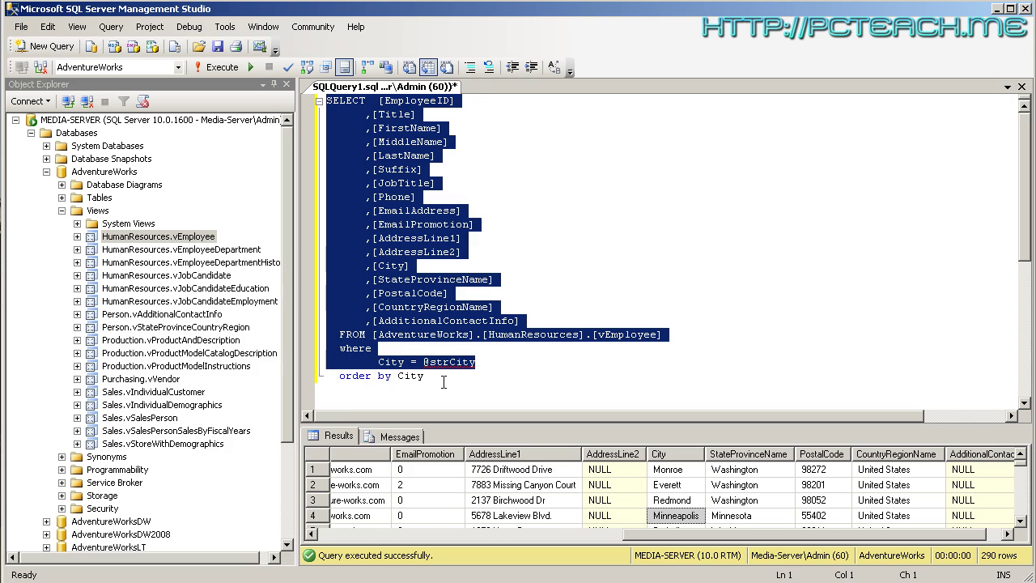
left_click_drag(426, 377, 336, 379)
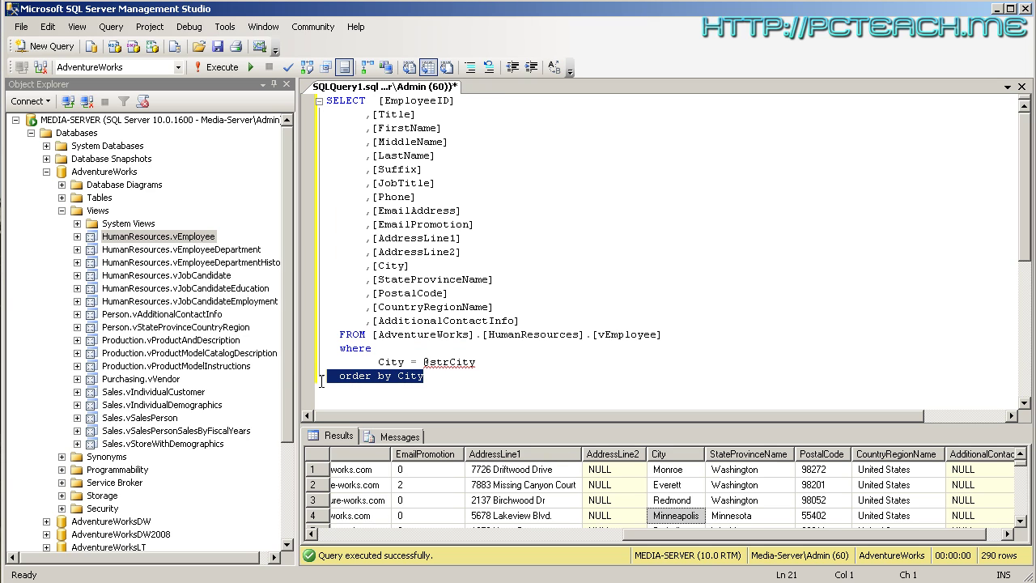
left_click(516, 283)
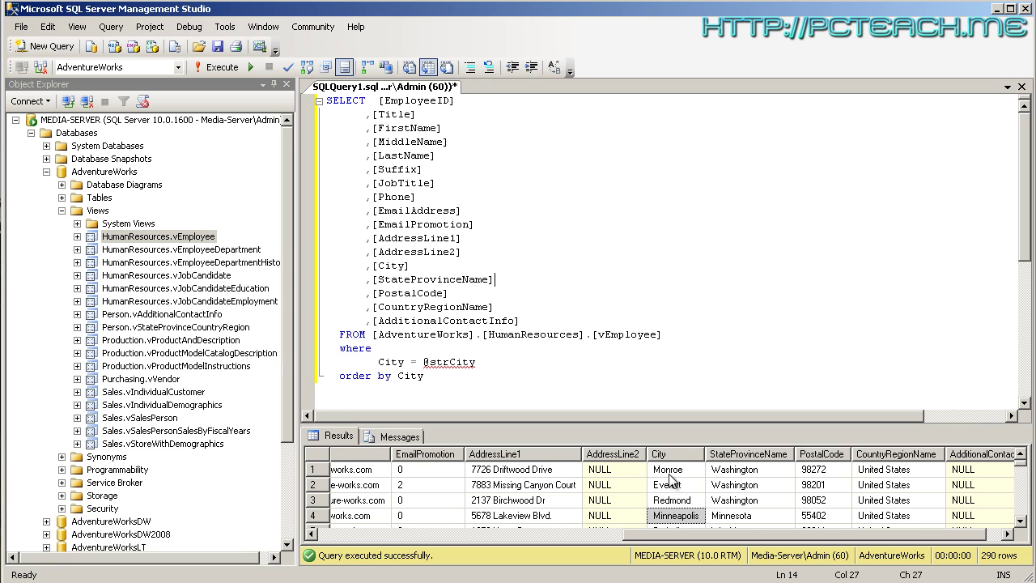
left_click(442, 375)
left_click_drag(424, 376, 320, 381)
right_click(352, 387)
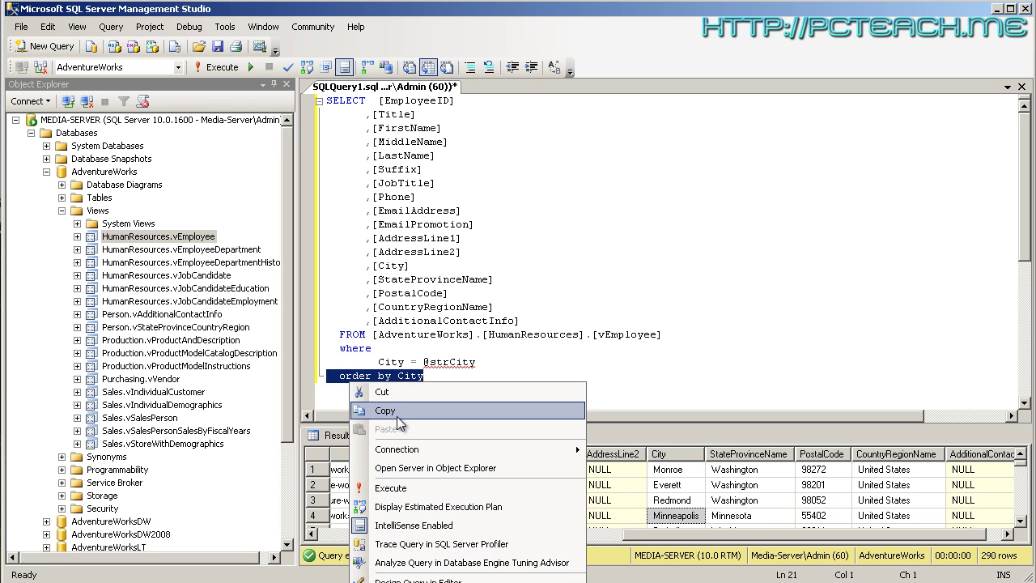
left_click(397, 416)
Step: Append 'order by City' to the dsetEmployees query and preview the Bellevue-first report
key("alt+Tab")
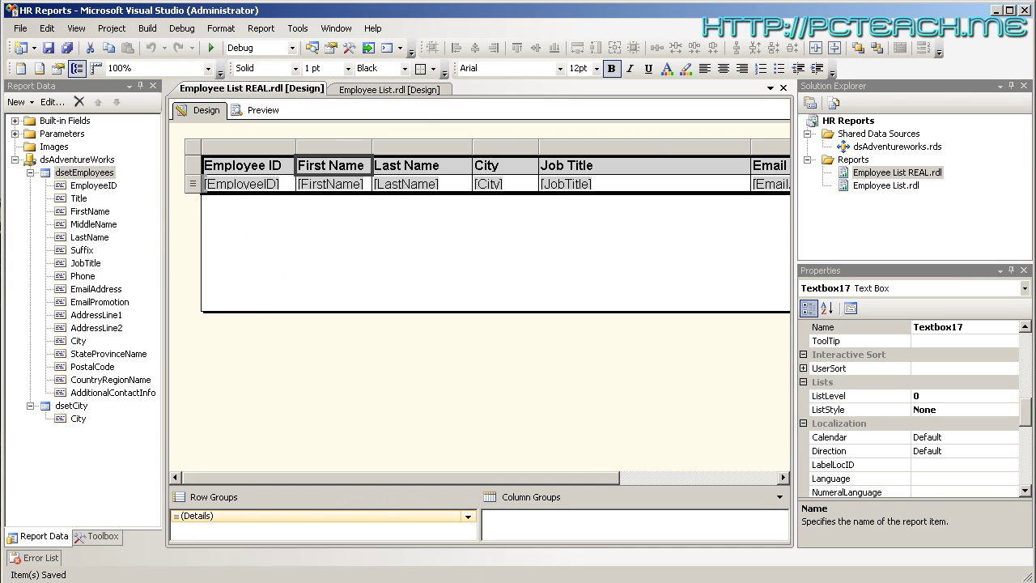
right_click(62, 174)
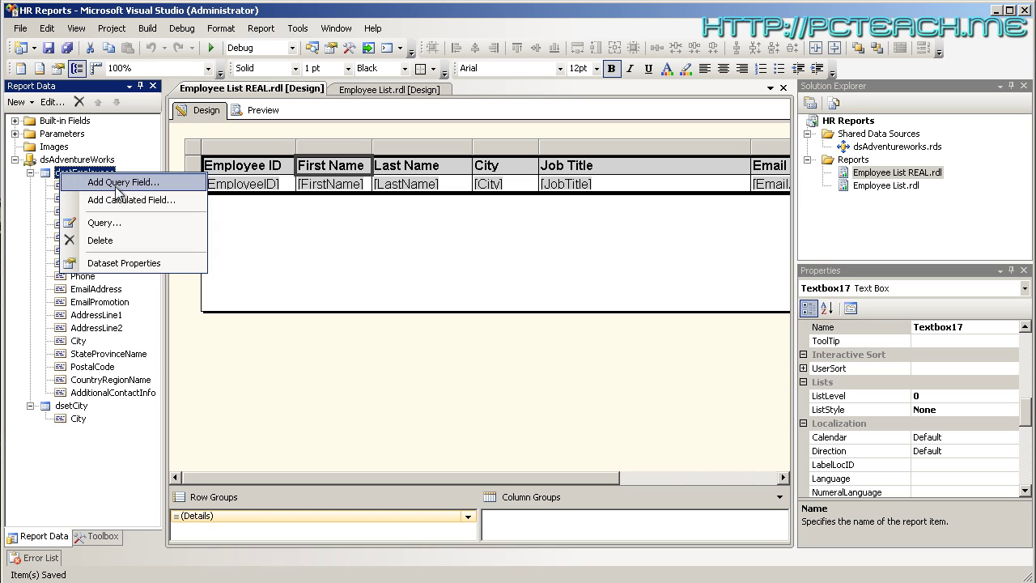
left_click(112, 263)
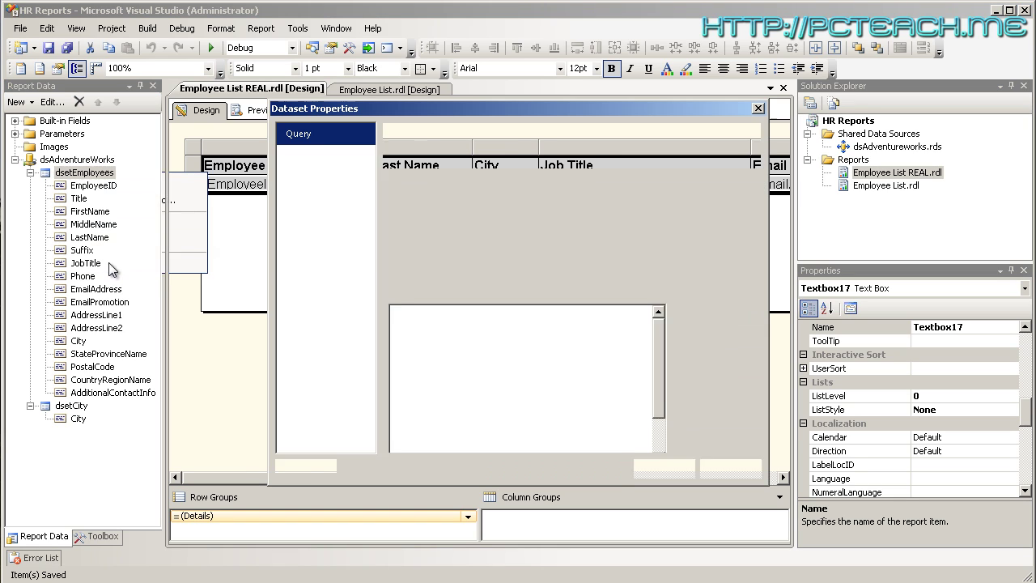
left_click_drag(717, 330, 716, 360)
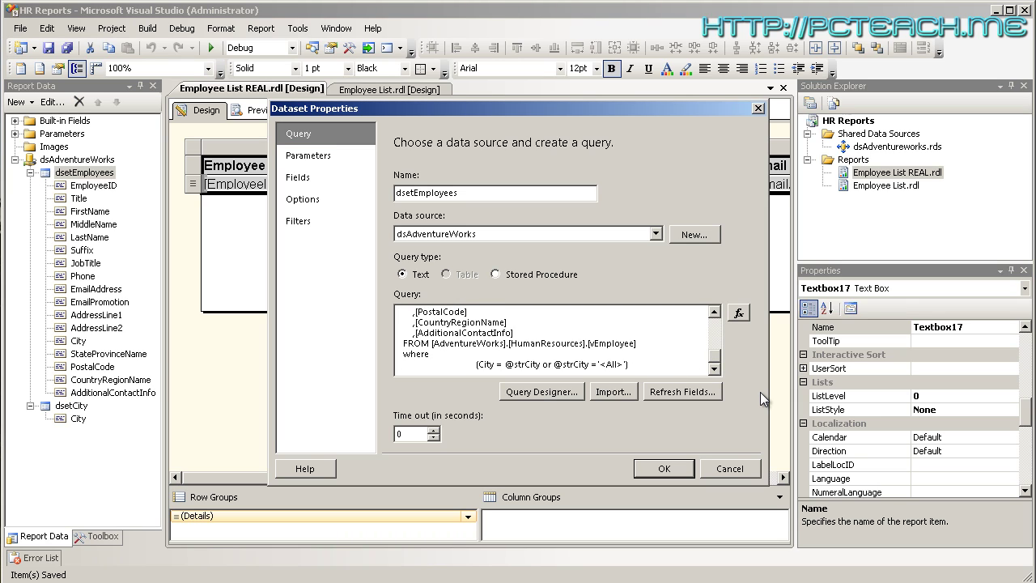
key("Return")
type("order by City")
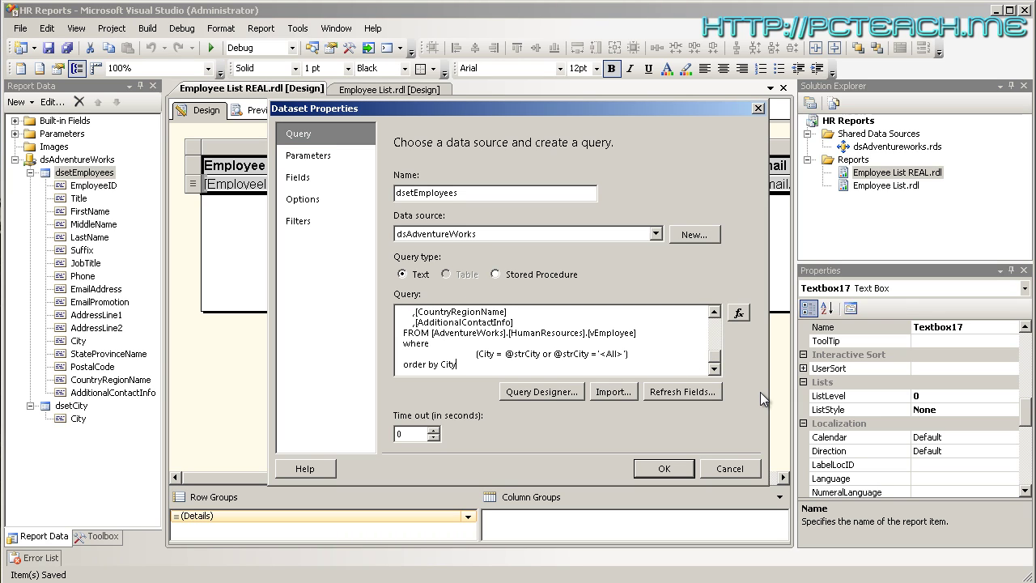
left_click(676, 476)
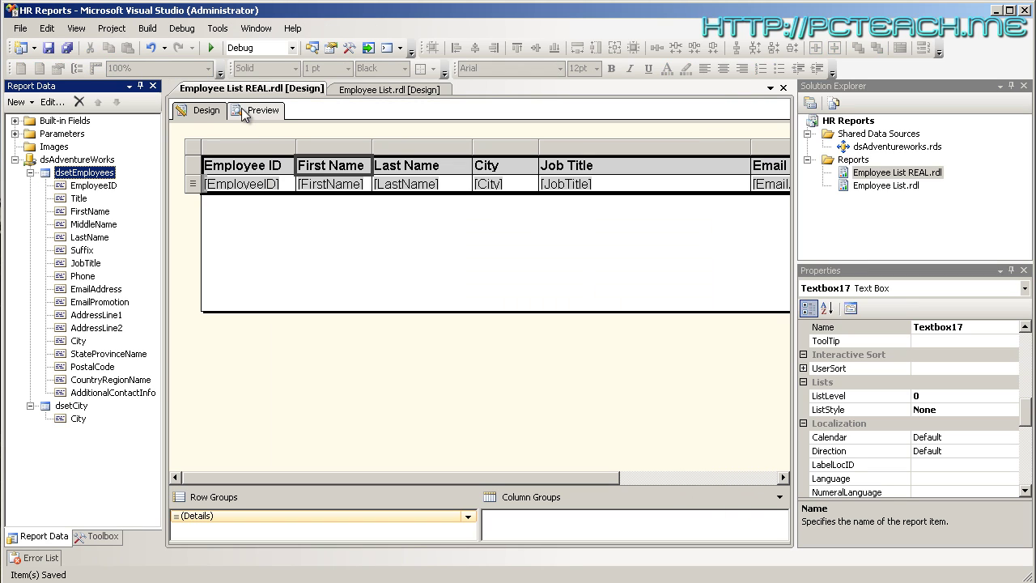
left_click(250, 118)
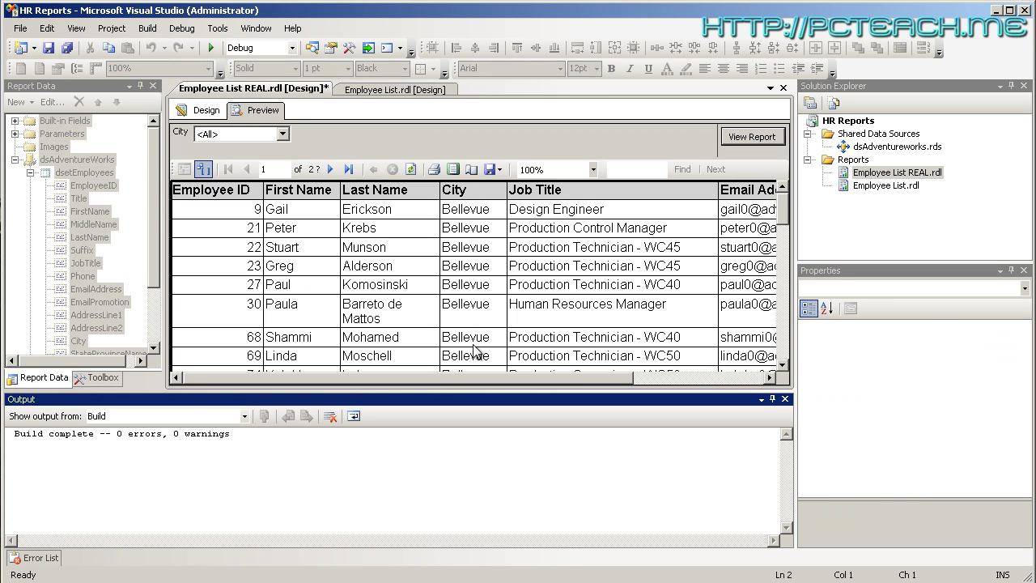
Step: Change the dsetEmployees query to 'order by City DESC' and preview the Snohomish-first report
left_click(185, 113)
right_click(73, 174)
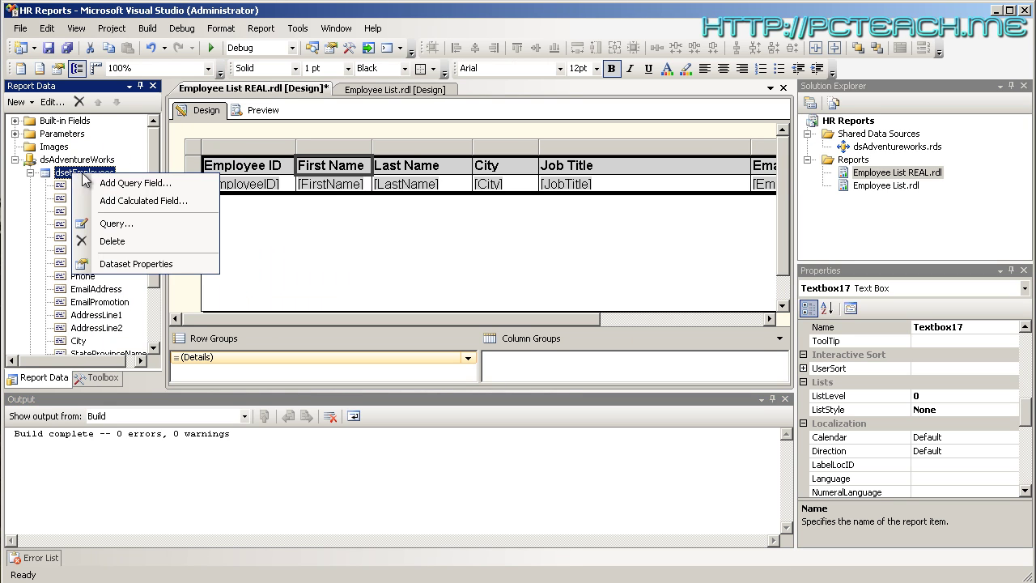
left_click(127, 267)
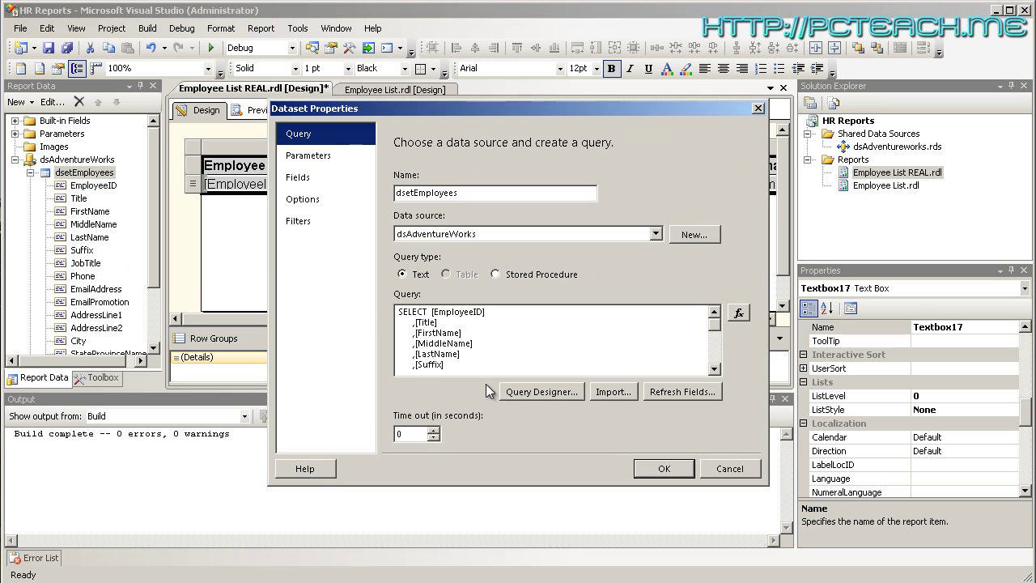
scroll(716, 344, "down", 2)
scroll(715, 344, "down", 5)
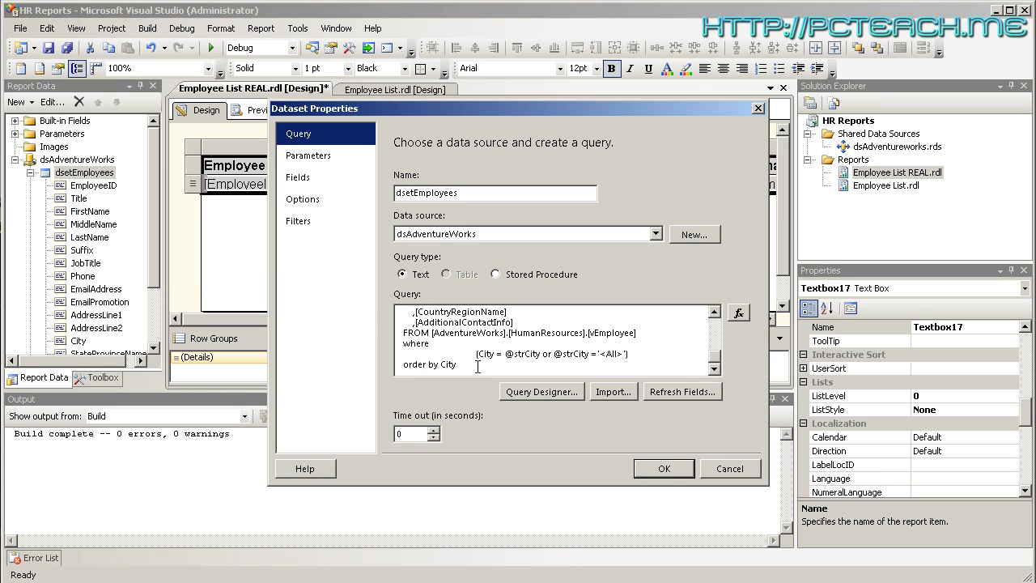
left_click(509, 362)
type("DESC")
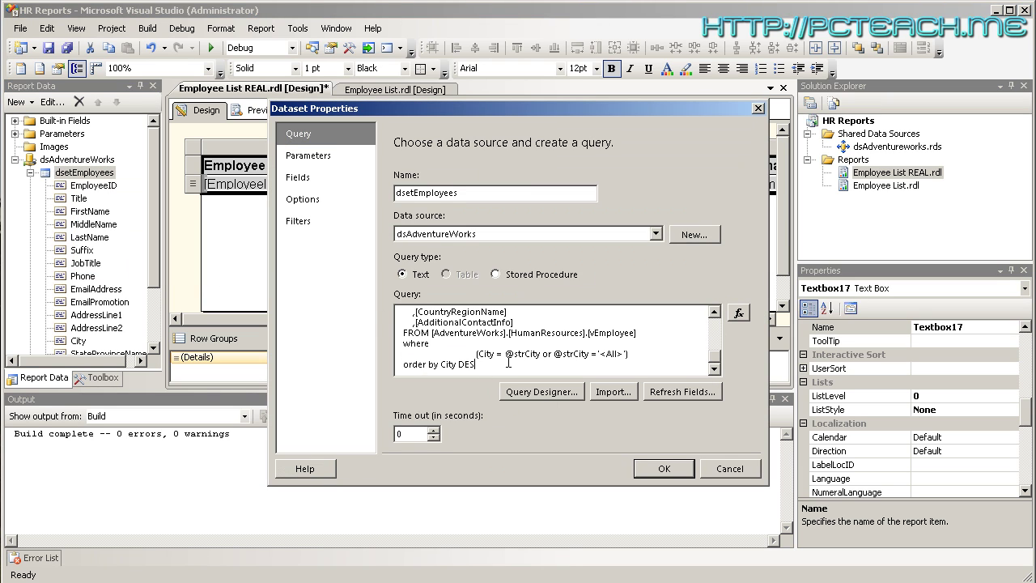
left_click(664, 469)
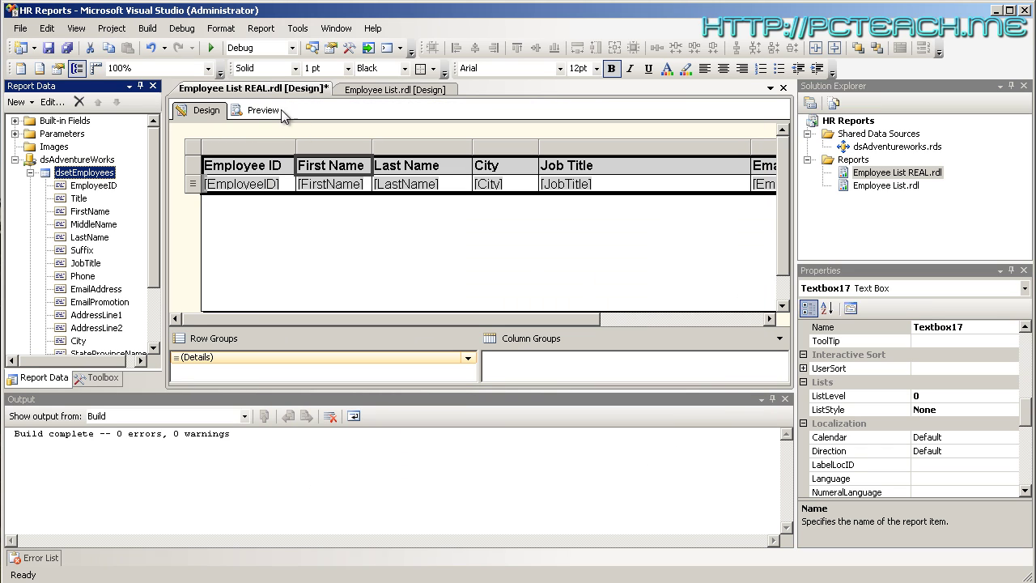
left_click(272, 111)
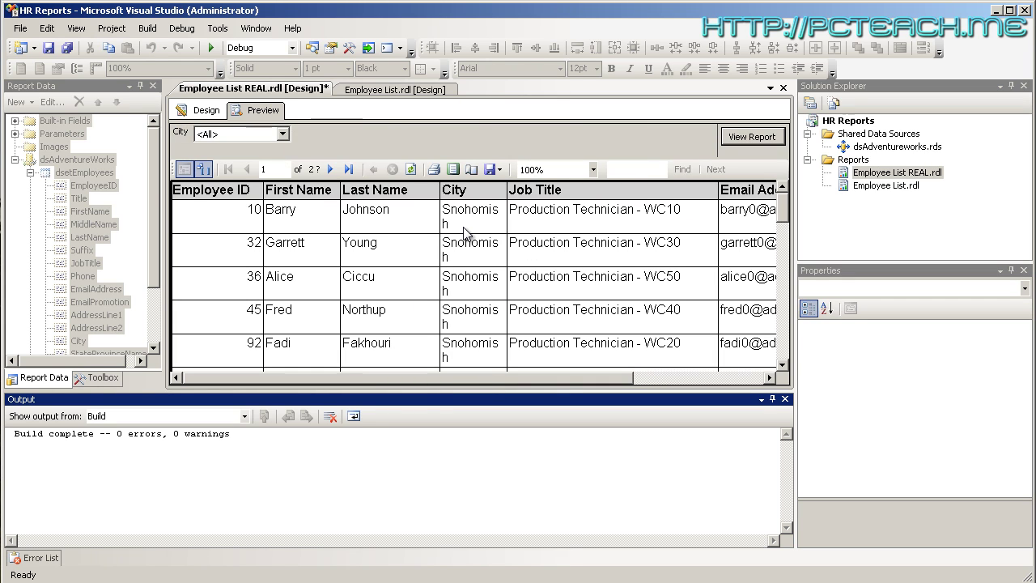
Step: Delete the 'order by City DESC' line from the dsetEmployees query and confirm it
left_click(200, 109)
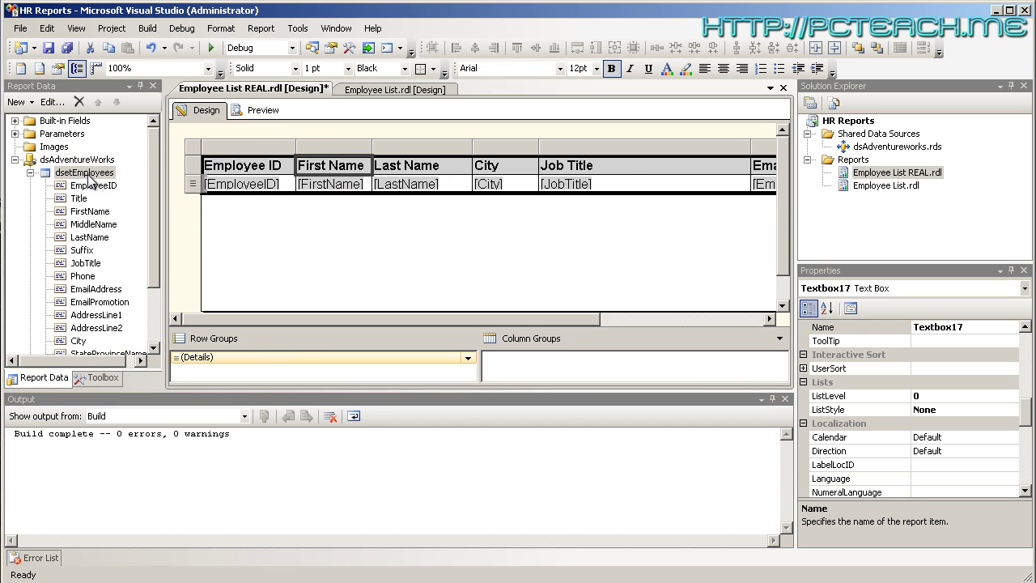
right_click(89, 180)
left_click(179, 267)
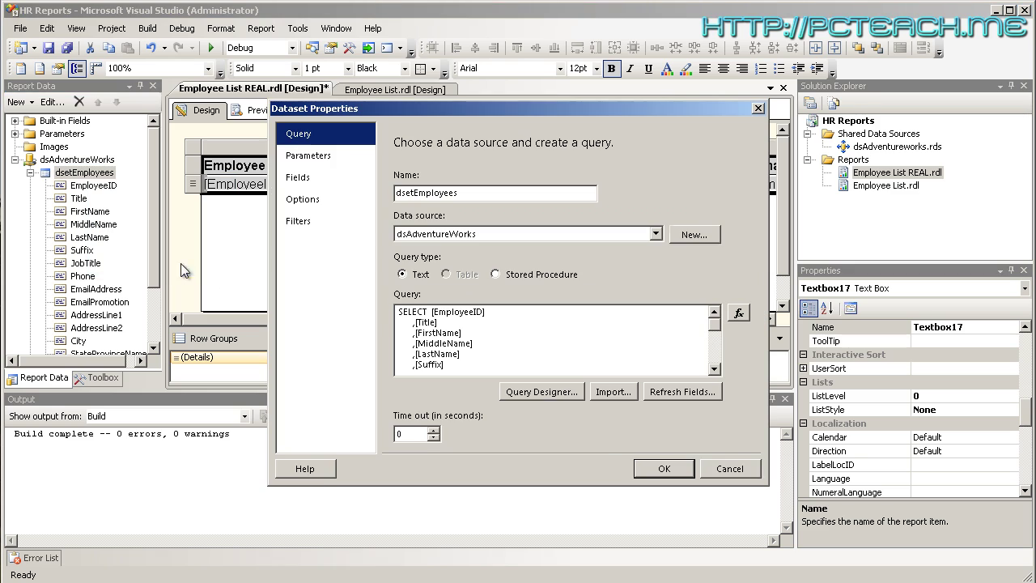
left_click_drag(716, 328, 717, 366)
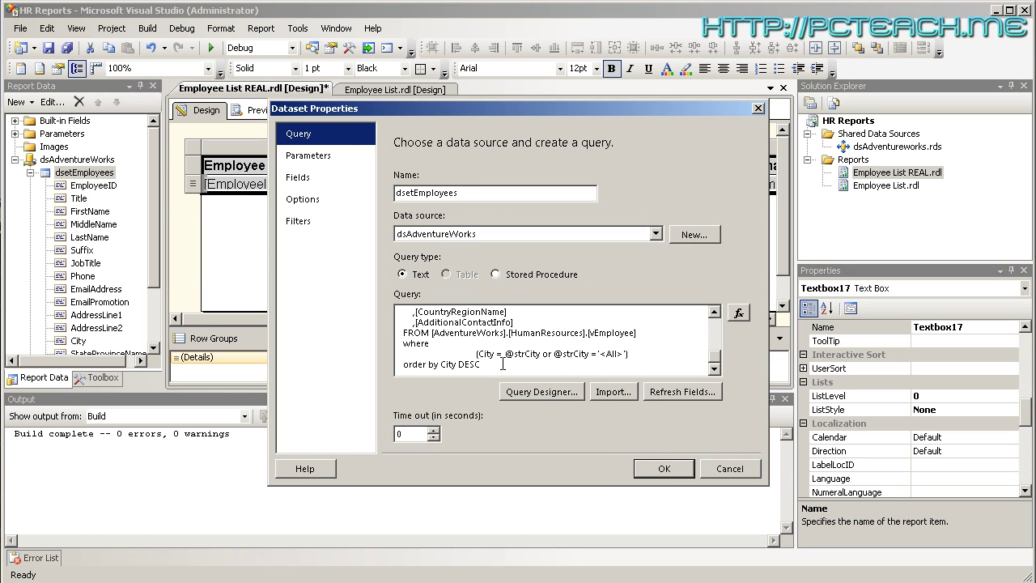
left_click_drag(503, 363, 372, 365)
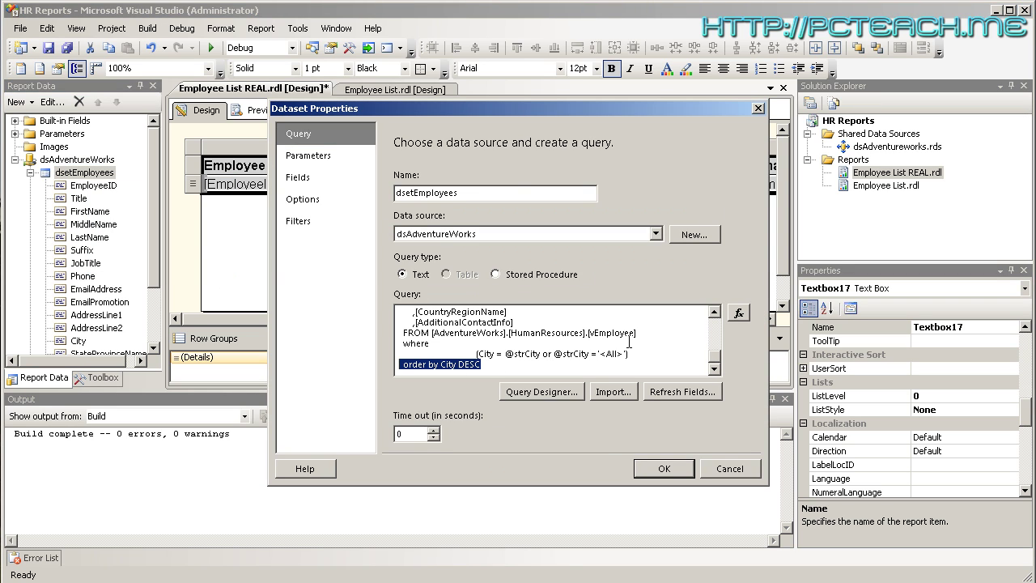
key("Delete")
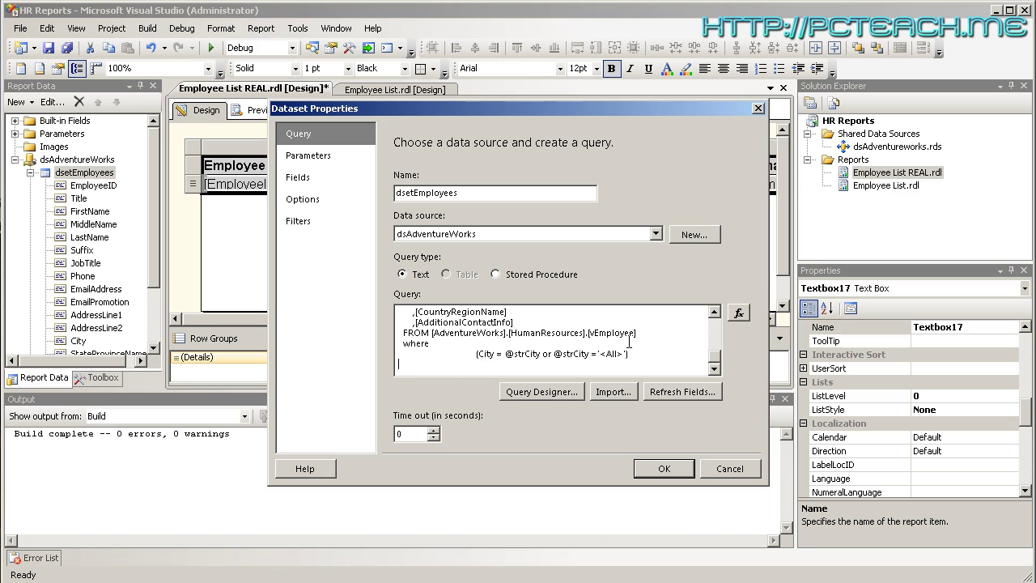
left_click(664, 469)
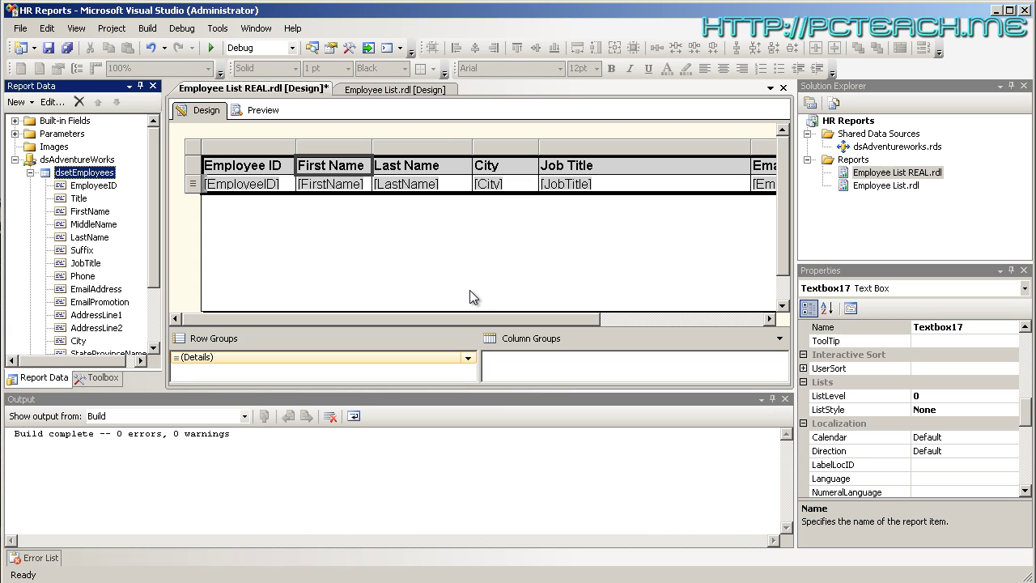
left_click_drag(456, 320, 496, 317)
left_click(342, 186)
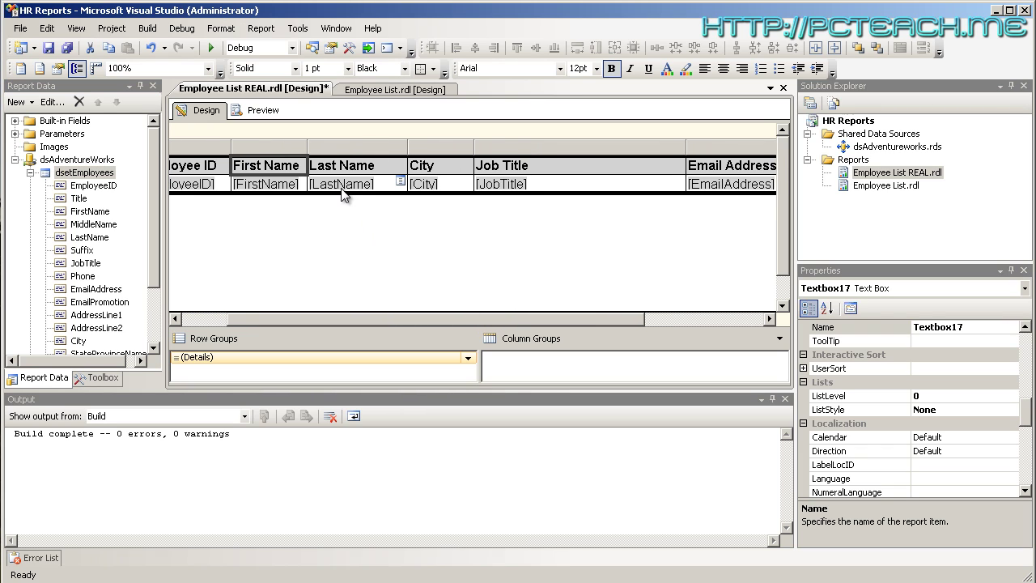
left_click(426, 186)
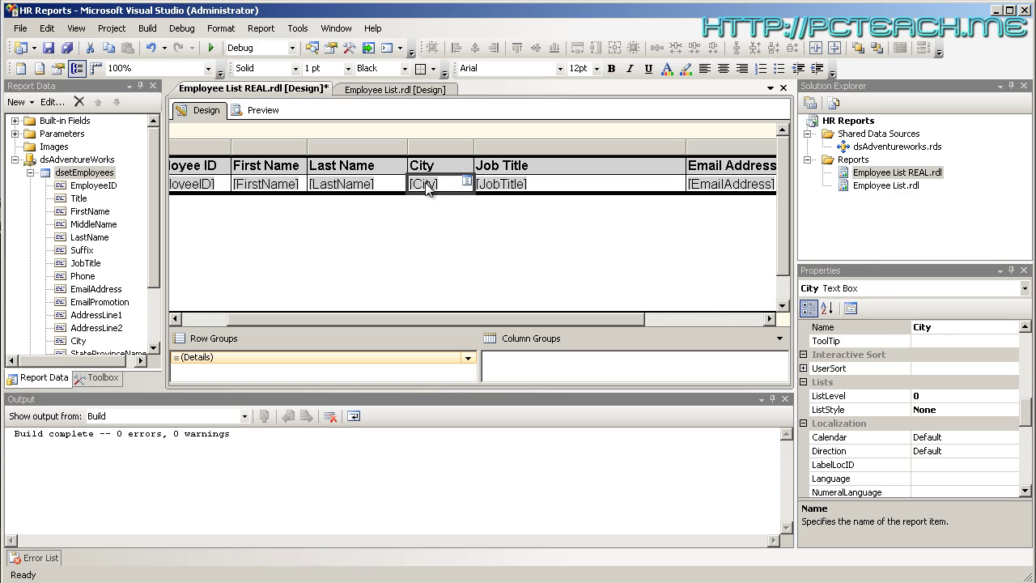
left_click(533, 187)
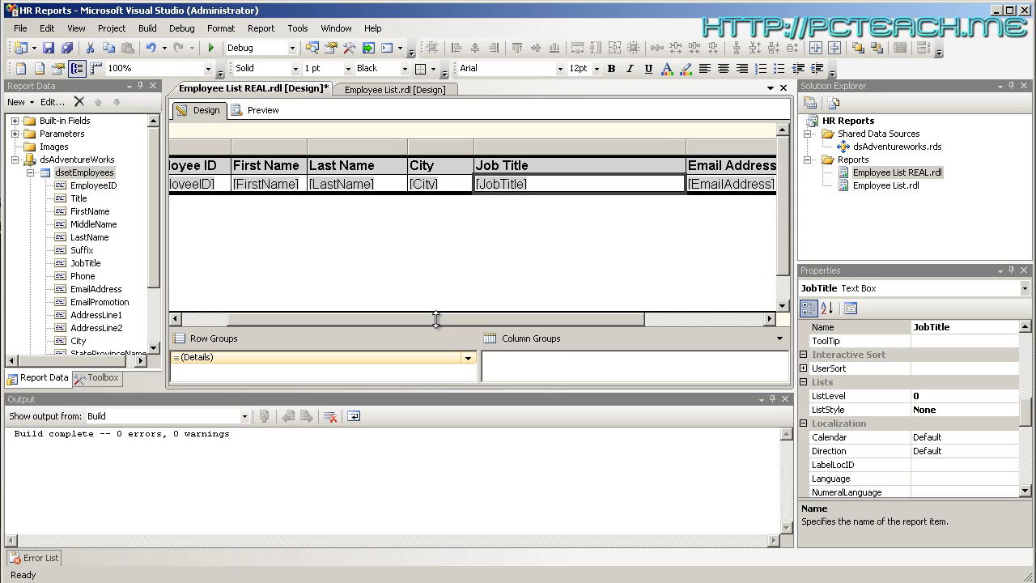
left_click_drag(429, 317, 323, 318)
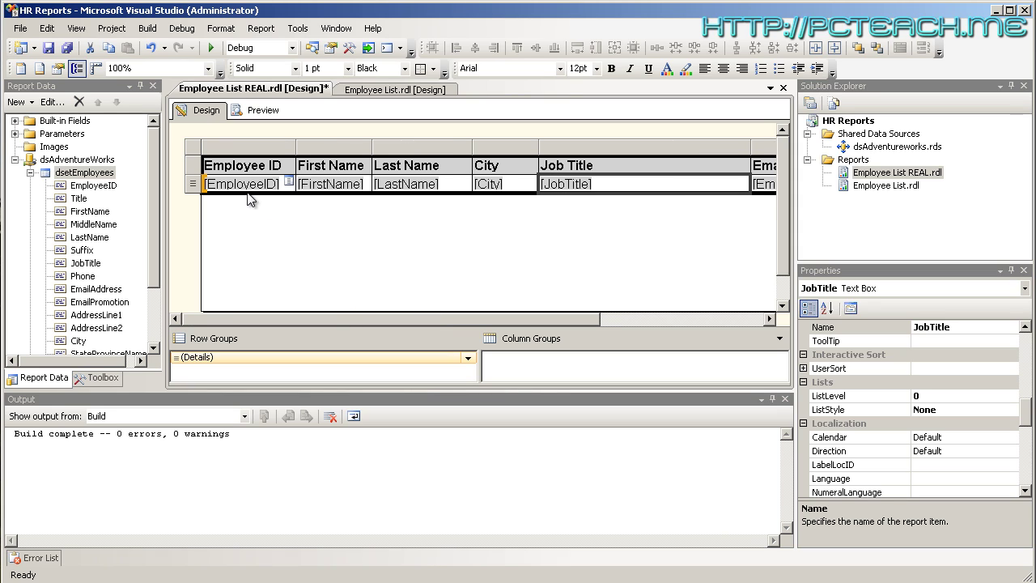
left_click(400, 183)
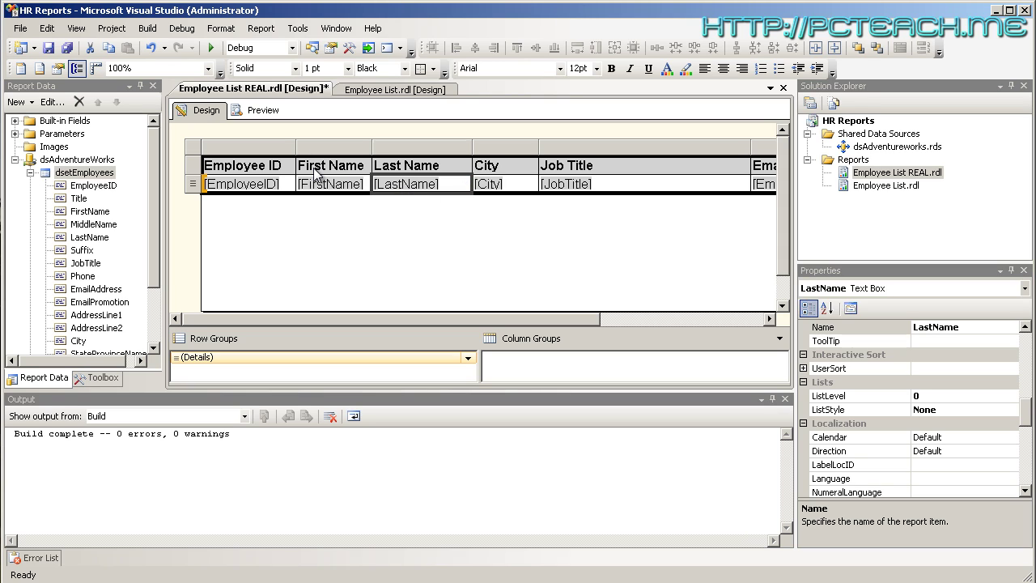
Step: In Tablix Properties, add a sort rule on [LastName] in A to Z order
right_click(196, 154)
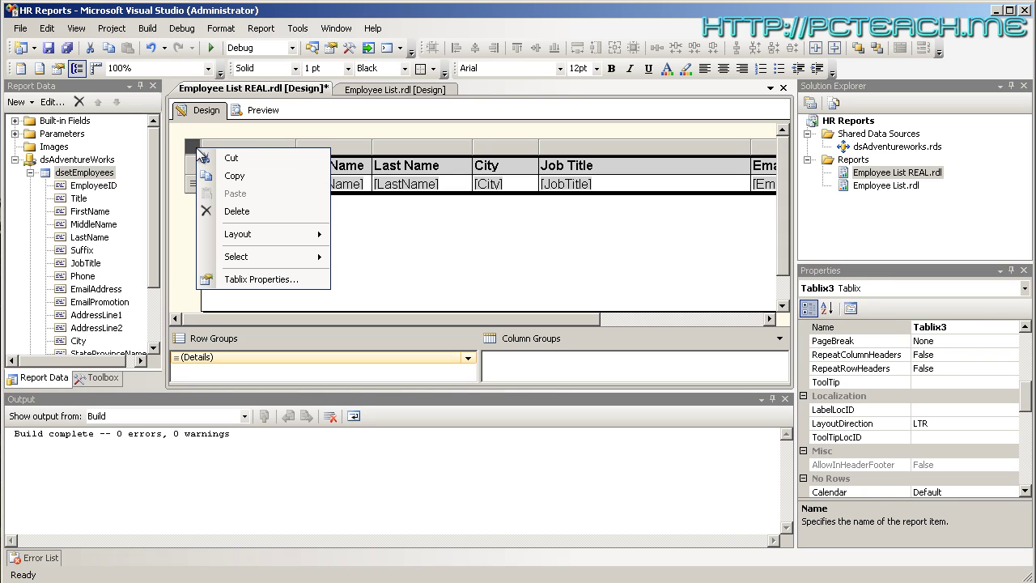
left_click(275, 281)
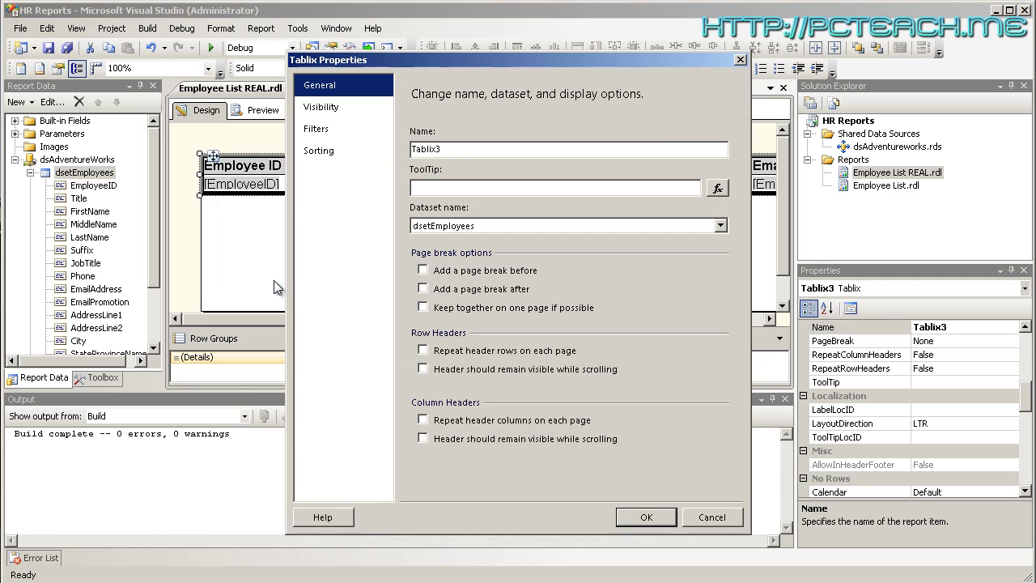
left_click(329, 161)
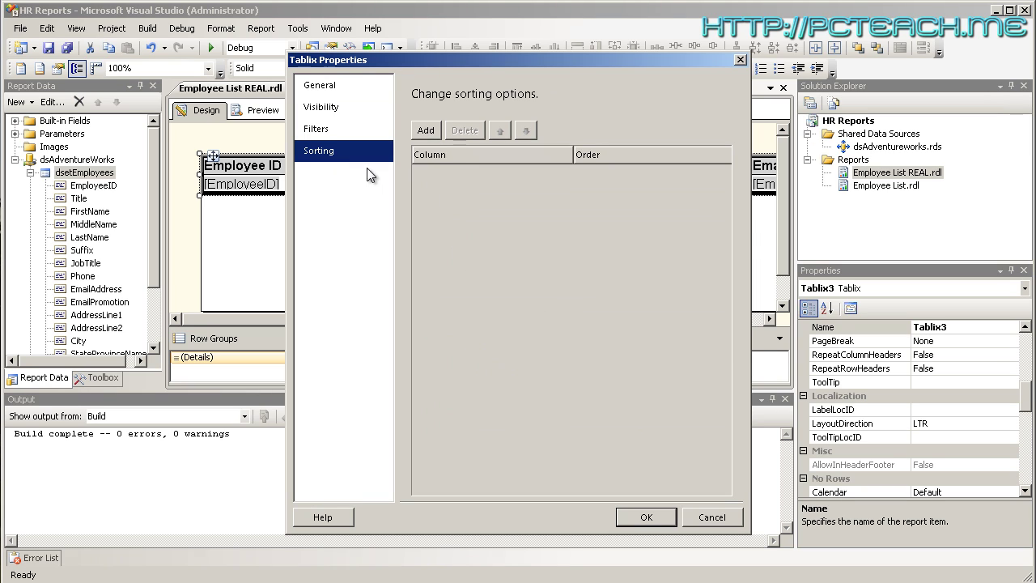
left_click(427, 132)
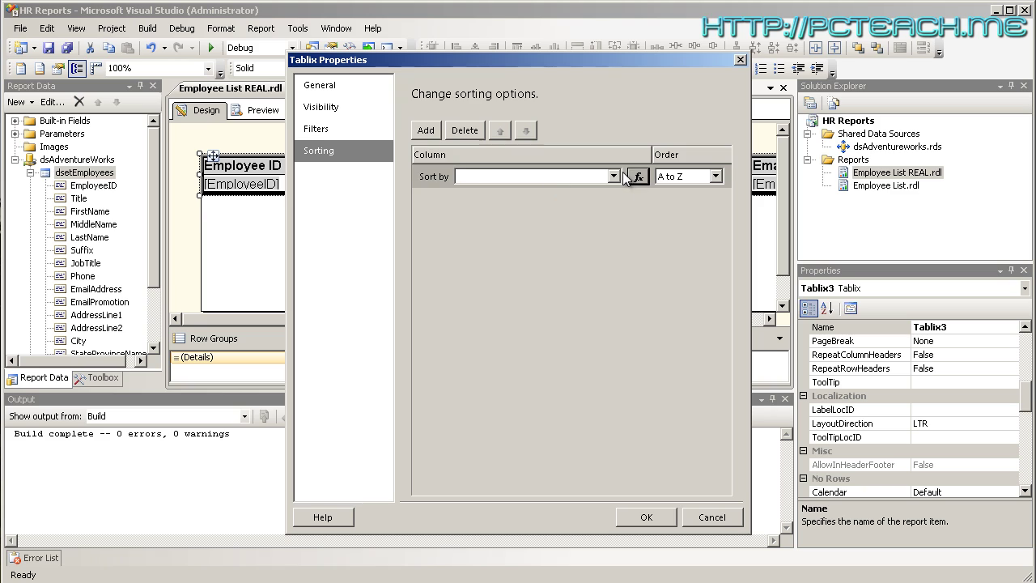
left_click(615, 176)
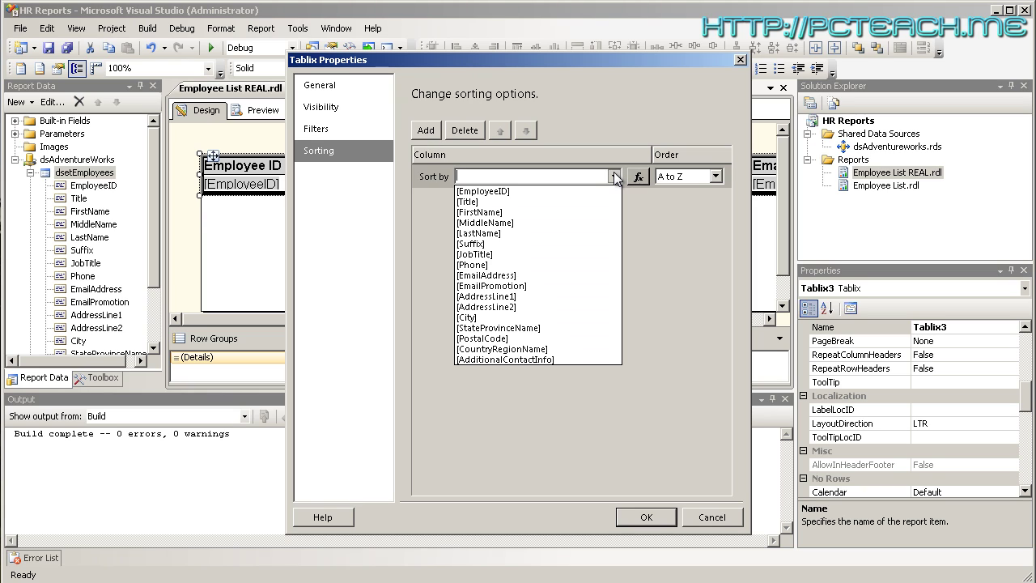
left_click(572, 234)
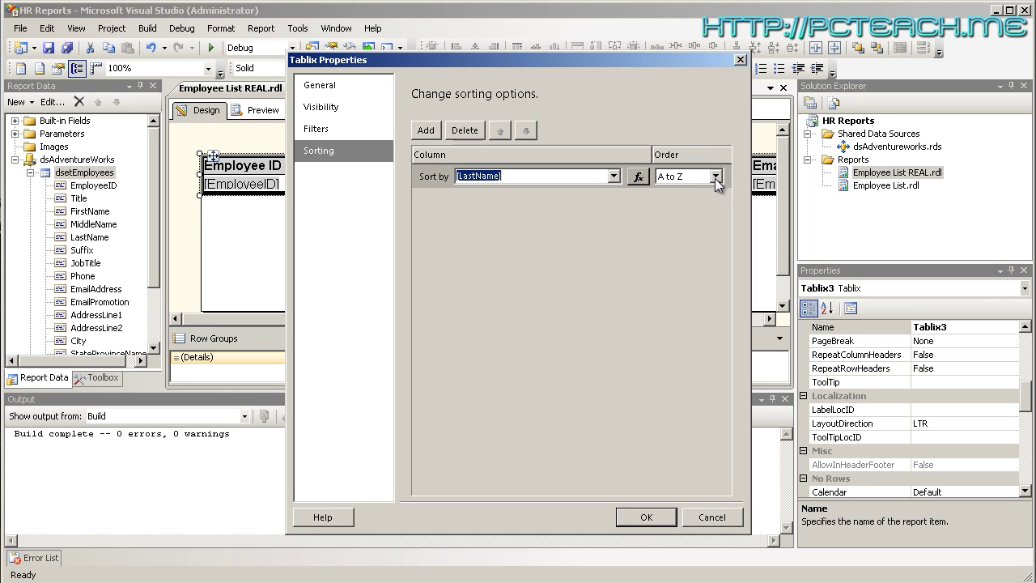
Step: Apply the LastName sort and preview the report, which now starts with Abbas
left_click(659, 516)
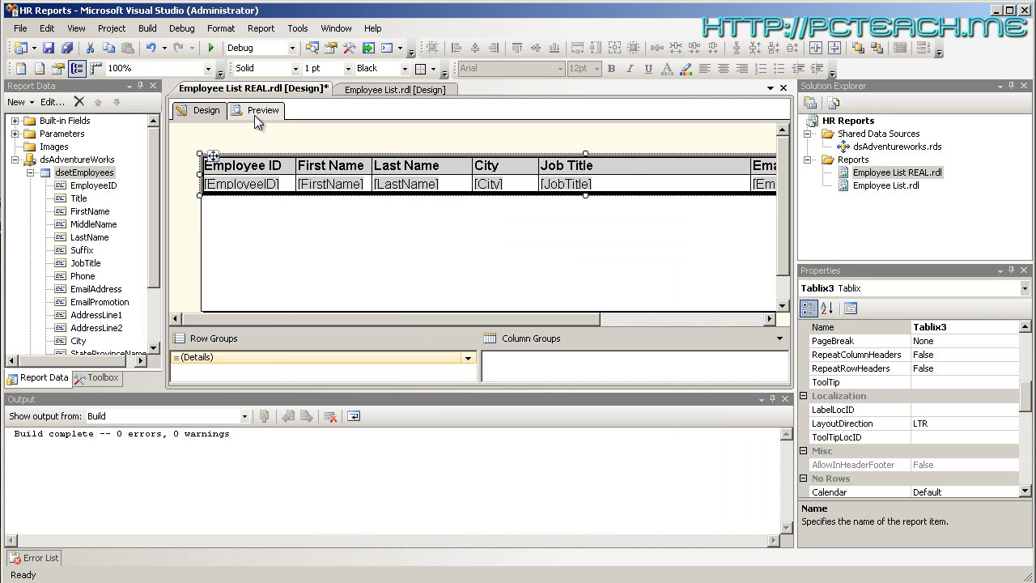
left_click(254, 115)
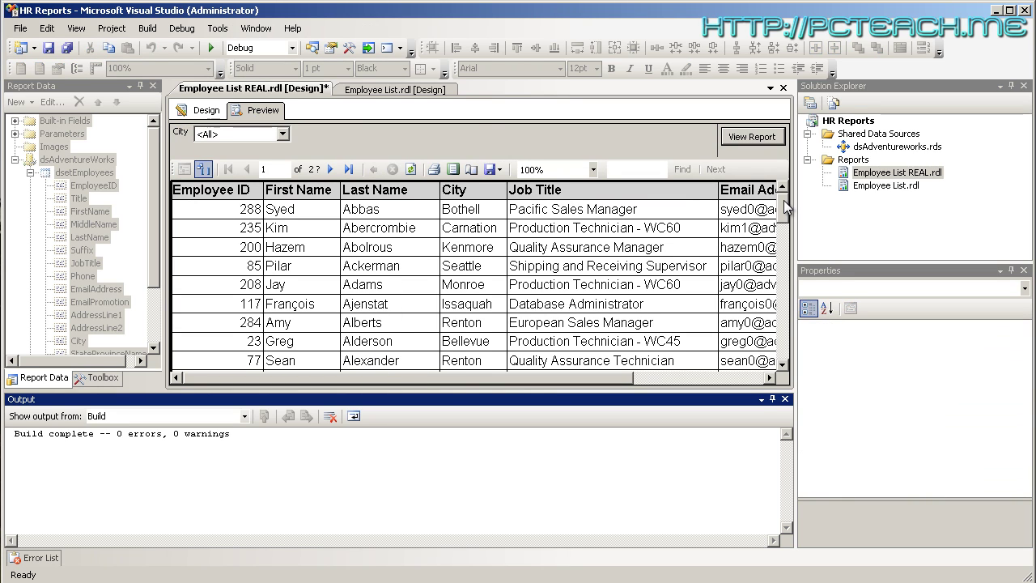
left_click(498, 217)
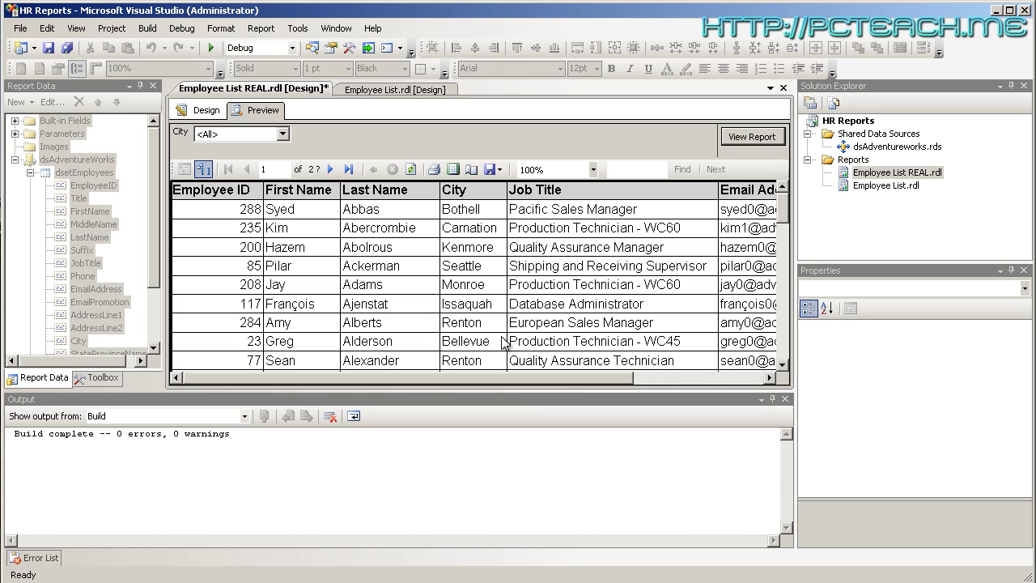
mouse_move(783, 213)
left_mouse_down()
mouse_move(781, 284)
mouse_move(782, 209)
left_mouse_up()
Step: Add a [City] sort row in Tablix Properties and move it above [LastName], both A to Z
left_click(208, 111)
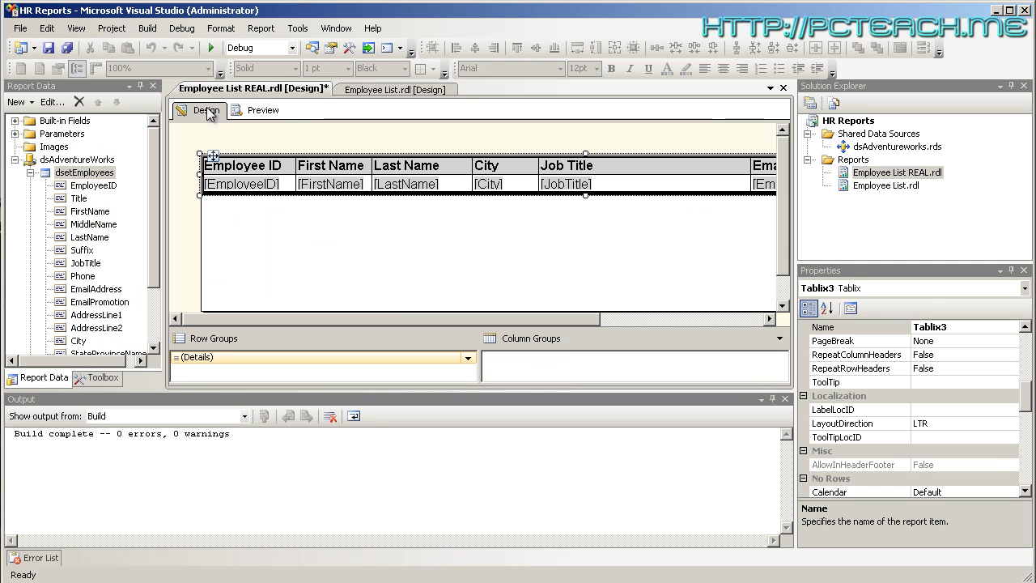
left_click(257, 185)
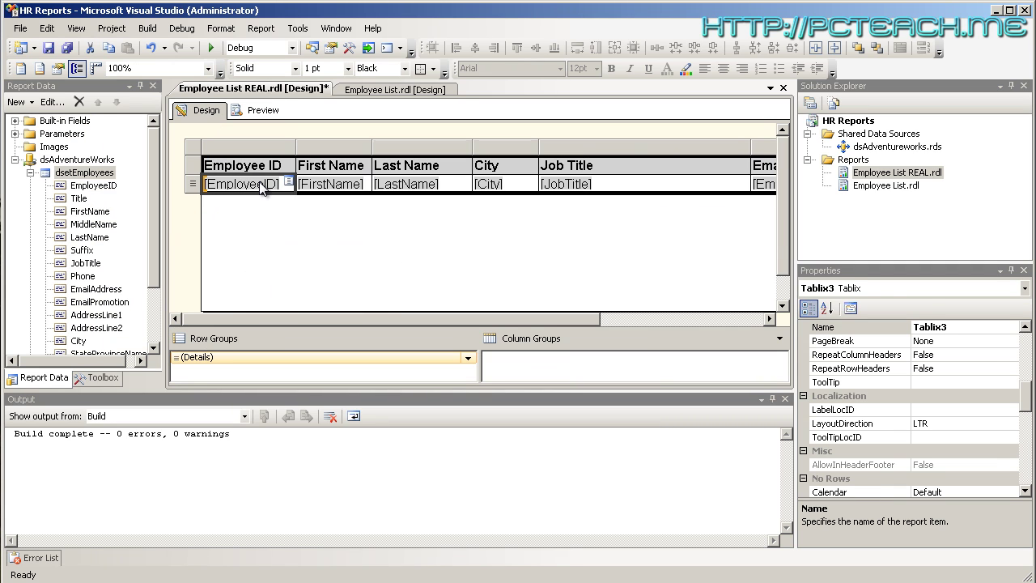
right_click(194, 145)
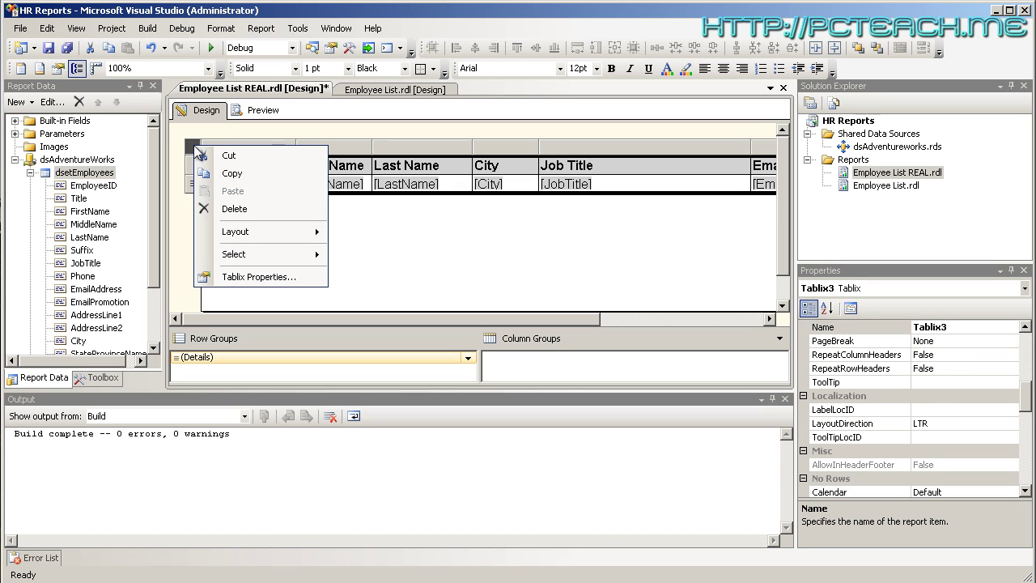
left_click(270, 276)
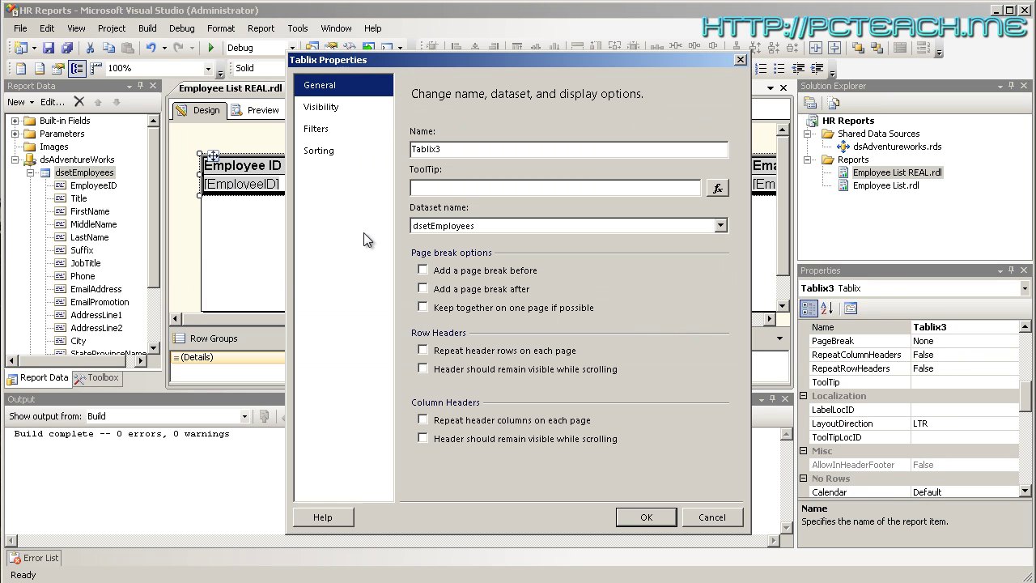
left_click(319, 154)
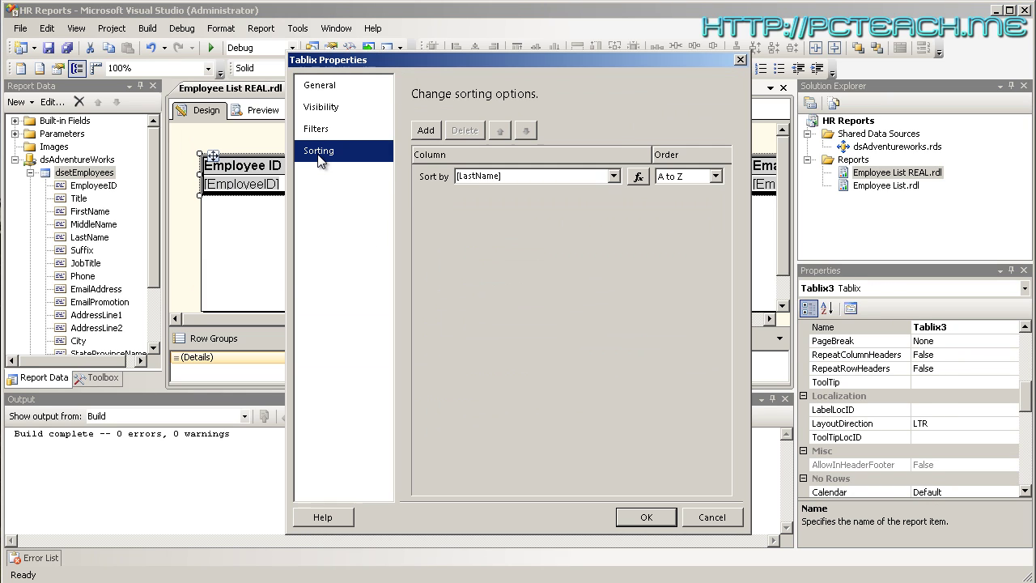
left_click(426, 131)
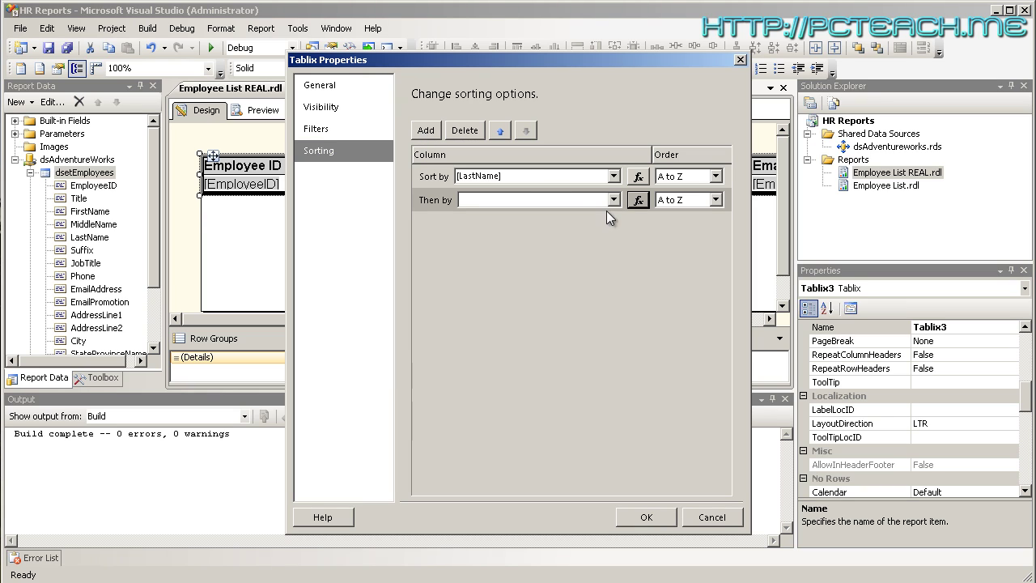
left_click(613, 199)
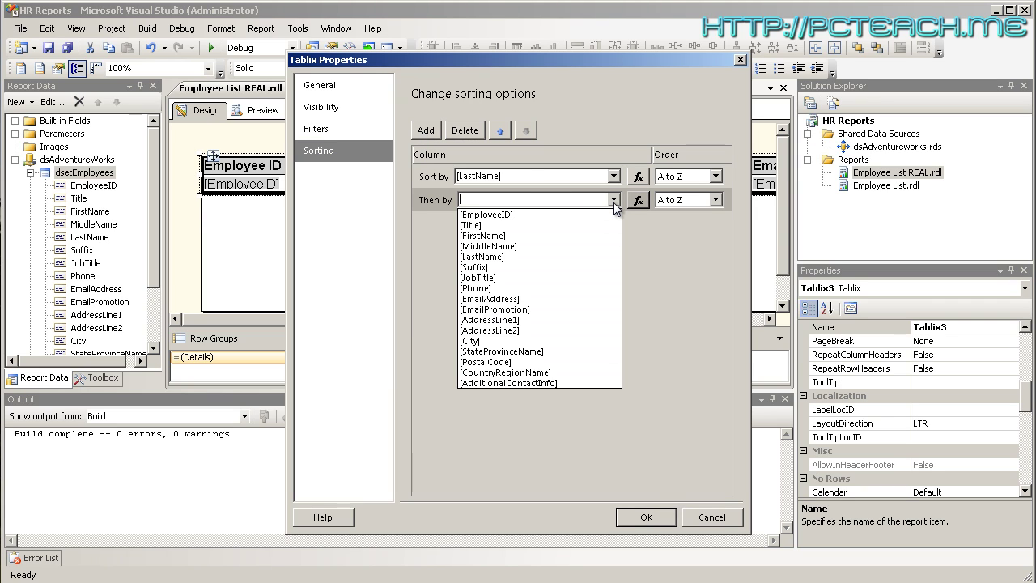
left_click(534, 341)
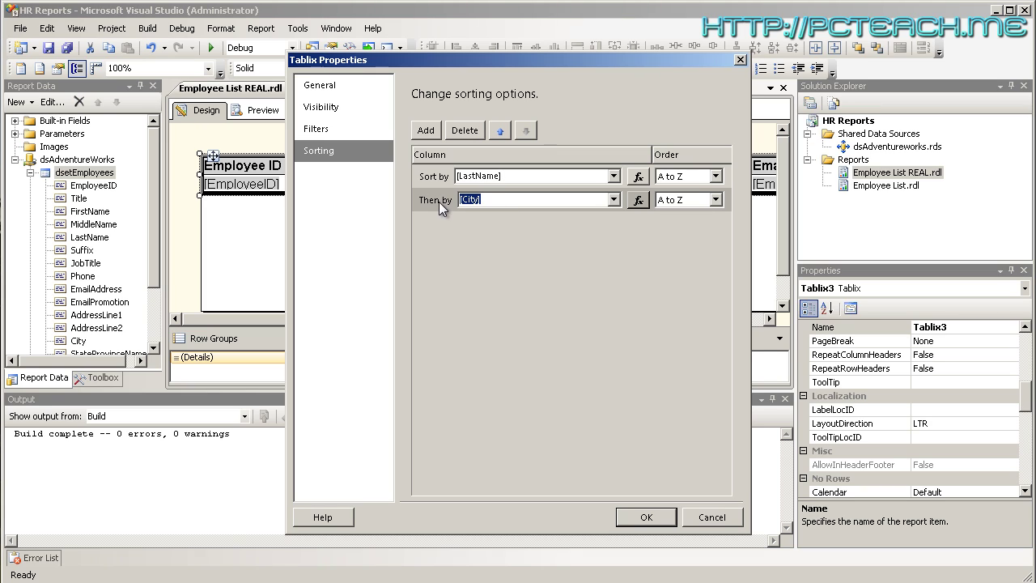
left_click(500, 132)
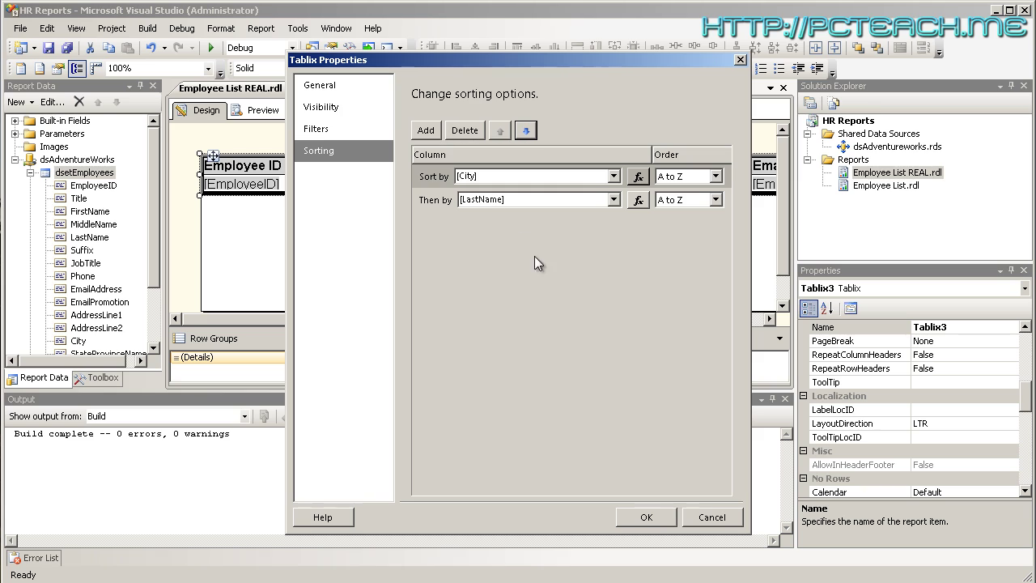
left_click(648, 517)
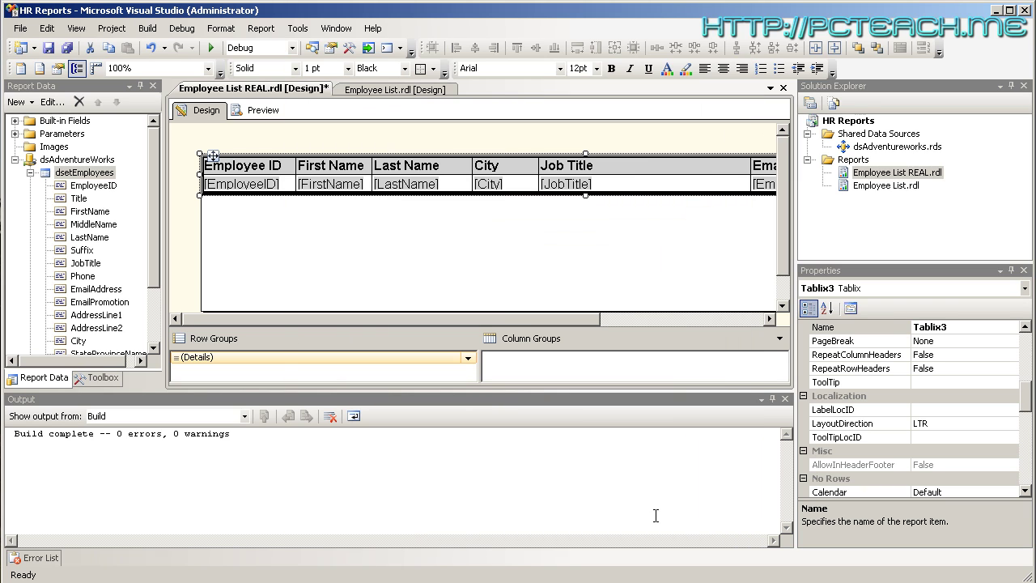
Step: Preview the report and scroll the rows to confirm Bellevue employees come first
left_click(259, 113)
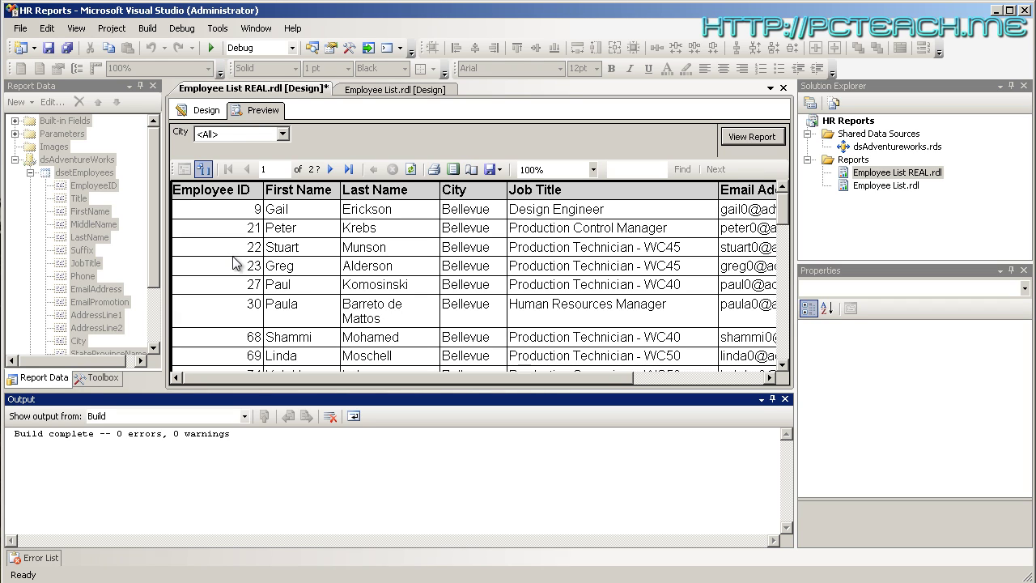
left_click(235, 328)
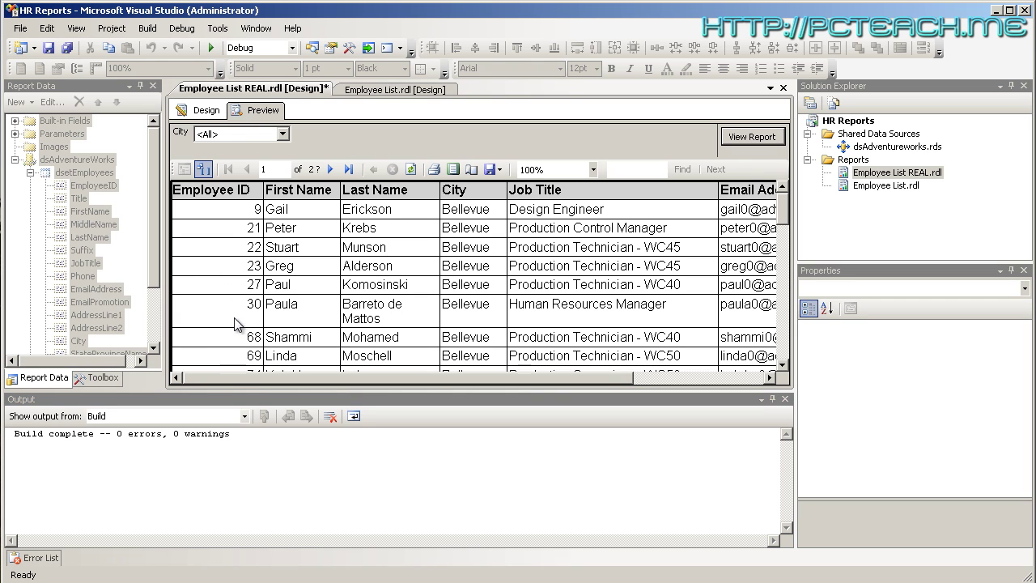
scroll(260, 327, "down", 2)
scroll(261, 327, "down", 1)
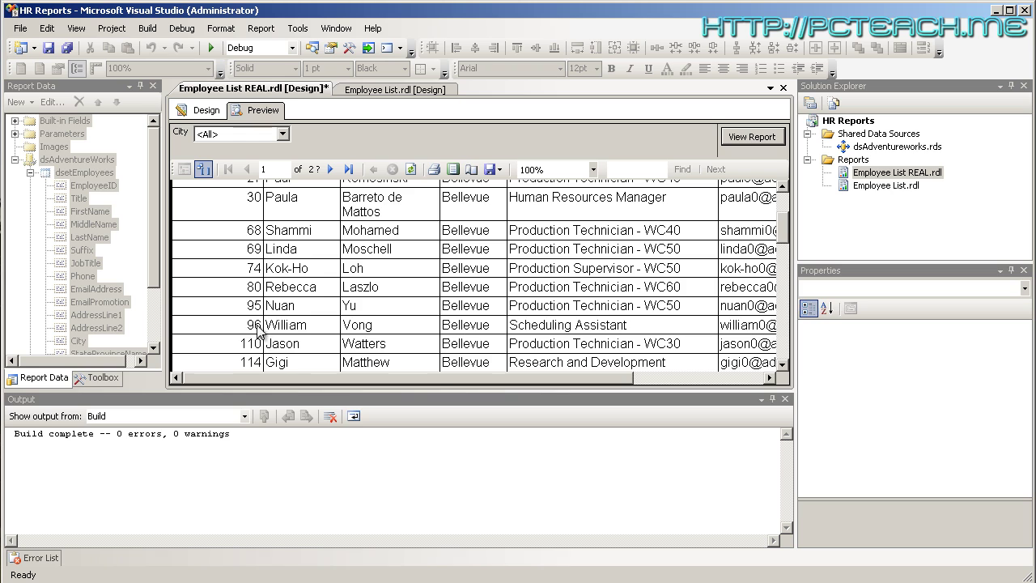
scroll(275, 334, "up", 3)
left_click_drag(345, 379, 297, 378)
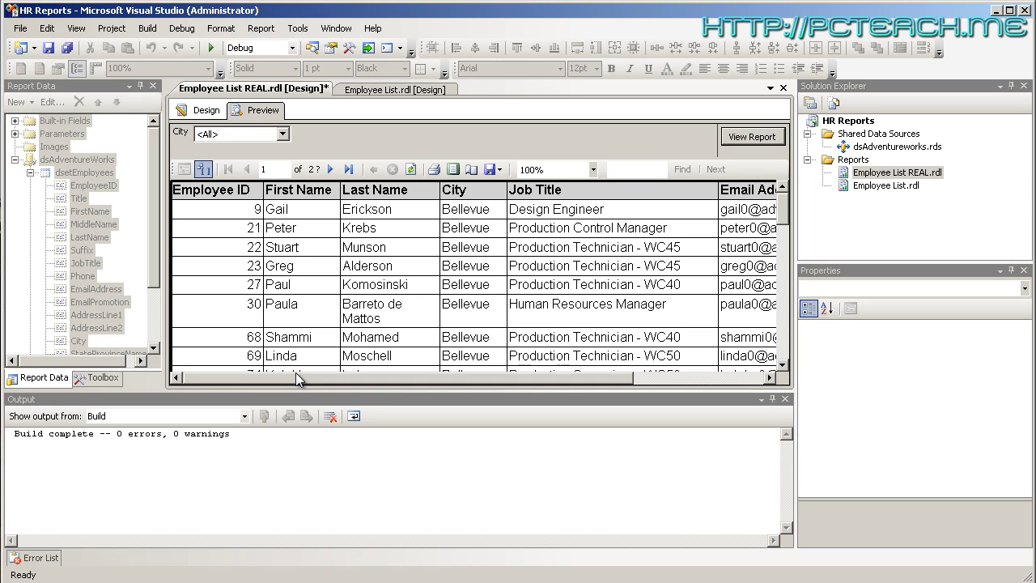
Step: In the Last Name header's Text Box Properties, enable interactive sort on detail rows by [LastName]
left_click(206, 111)
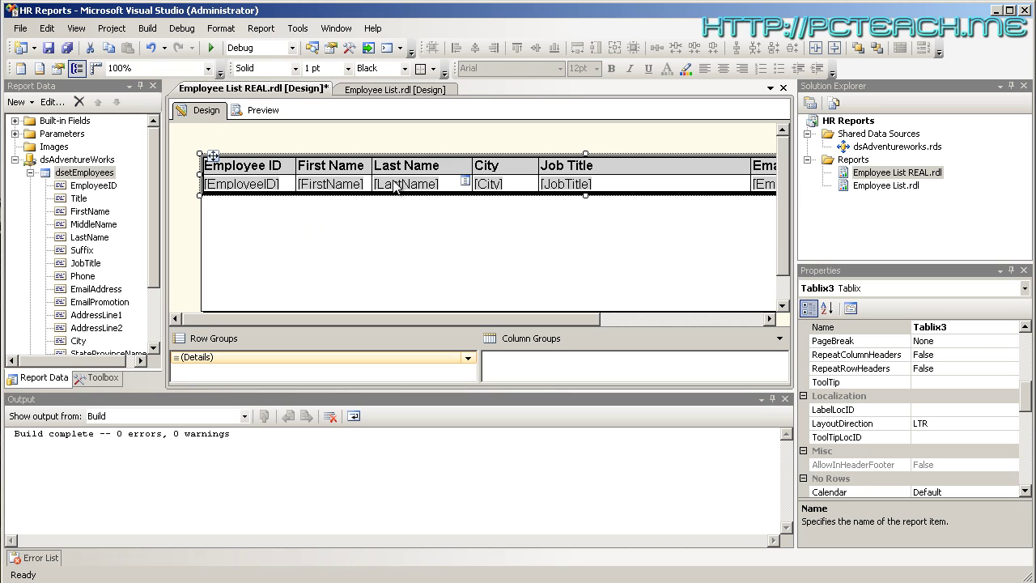
left_click(450, 166)
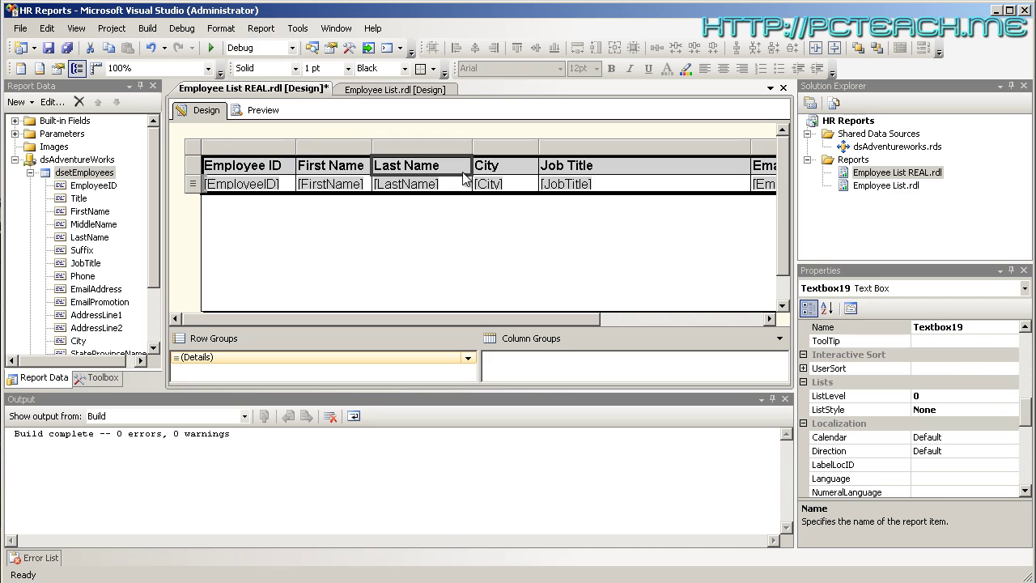
right_click(443, 171)
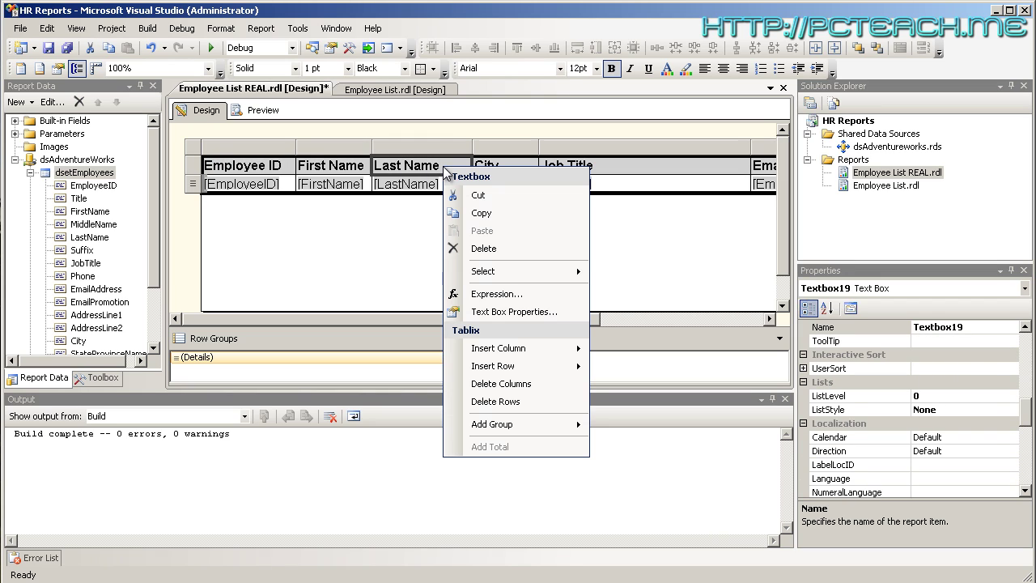
left_click(509, 312)
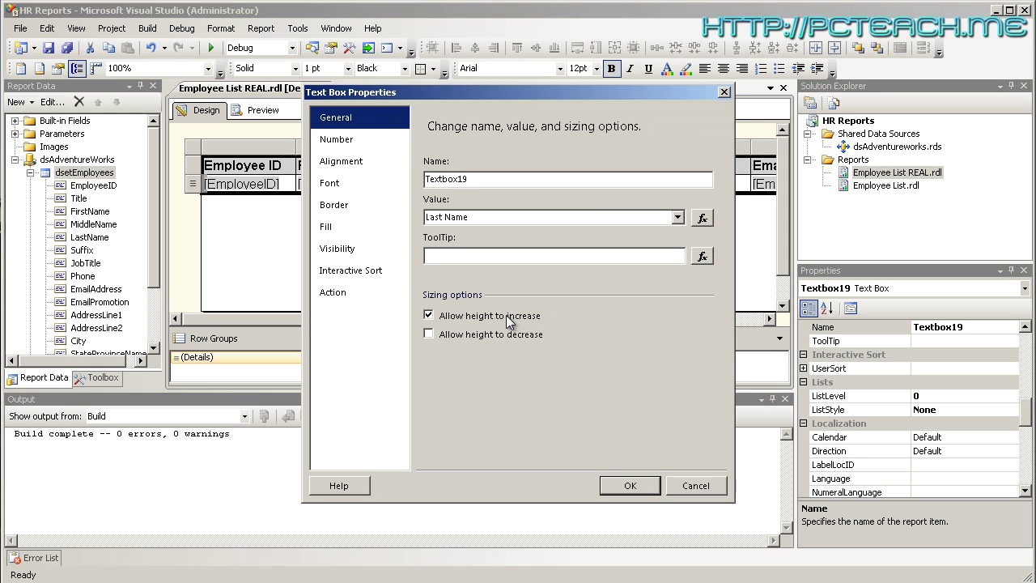
left_click(371, 279)
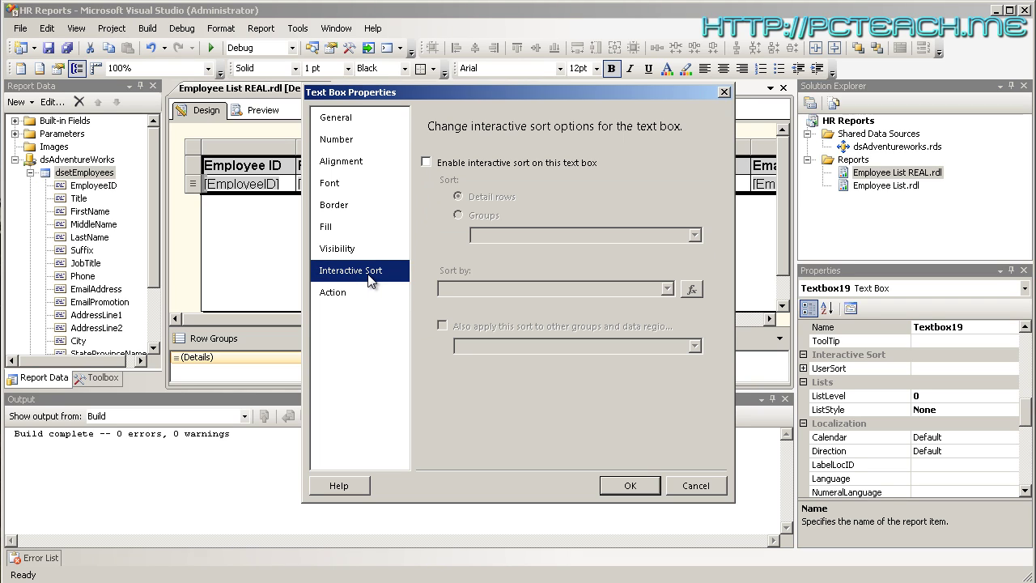
left_click(427, 163)
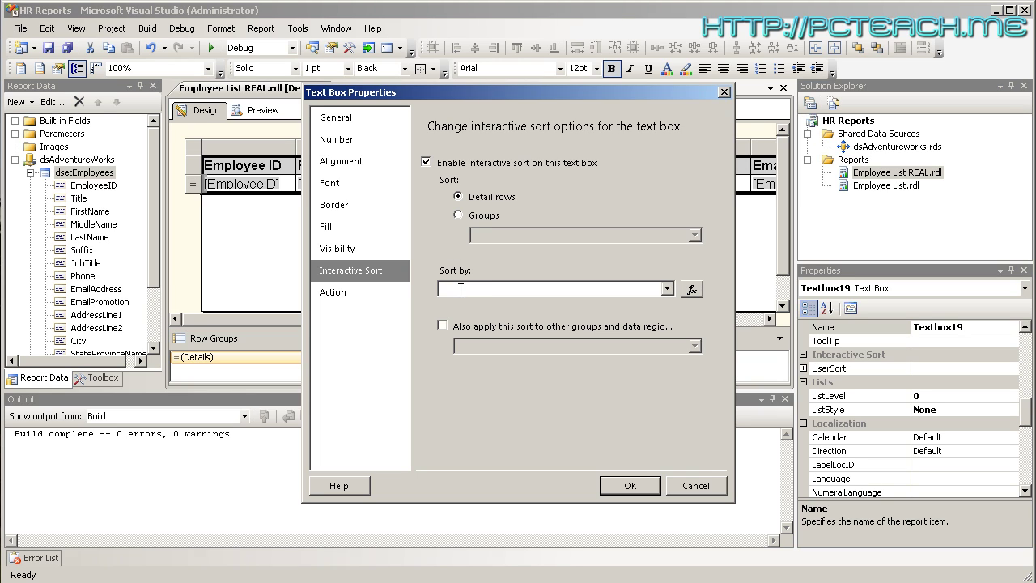
left_click(667, 289)
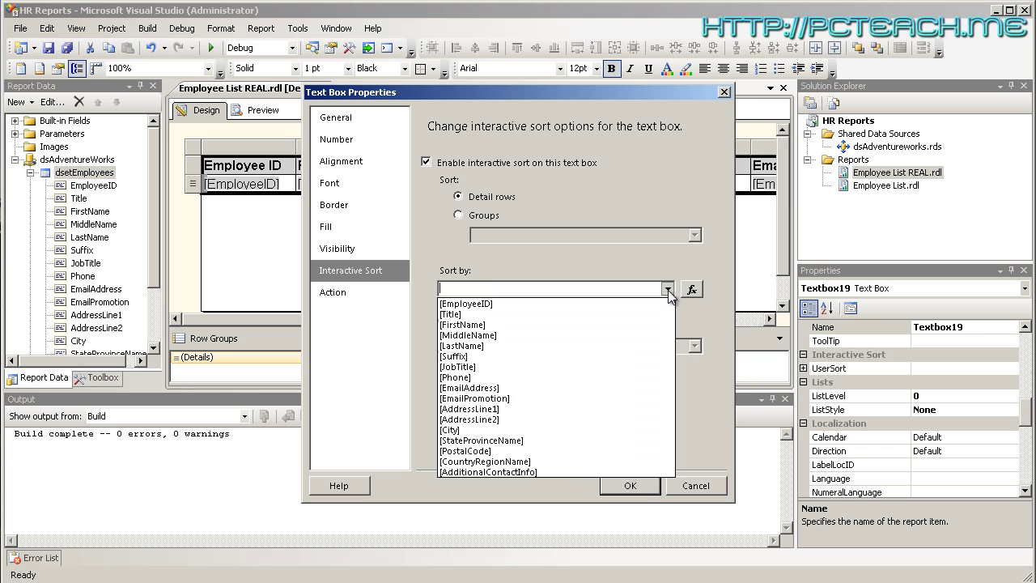
left_click(468, 92)
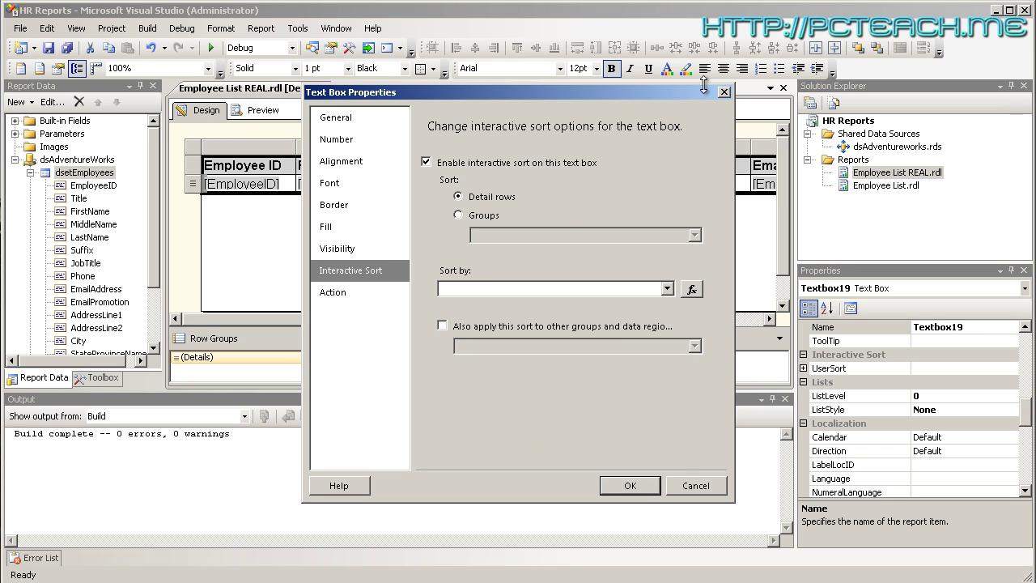
left_click_drag(840, 83, 725, 85)
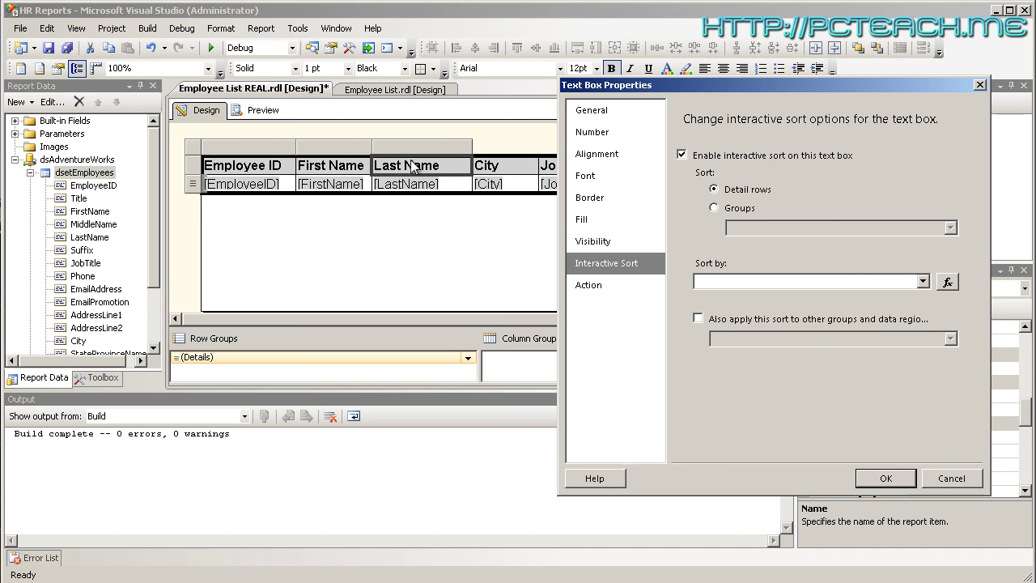
left_click(922, 281)
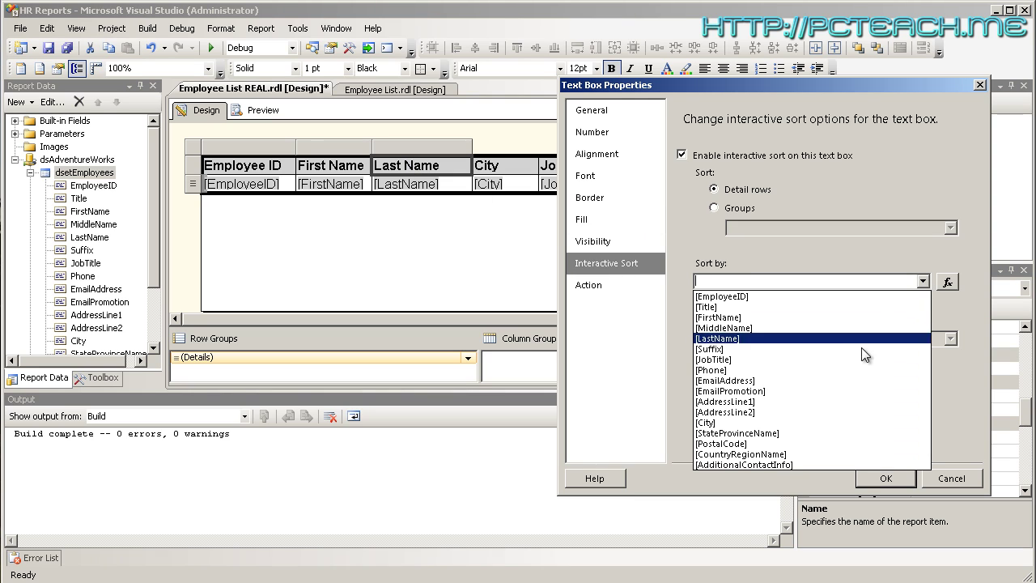
left_click(778, 340)
left_click(887, 478)
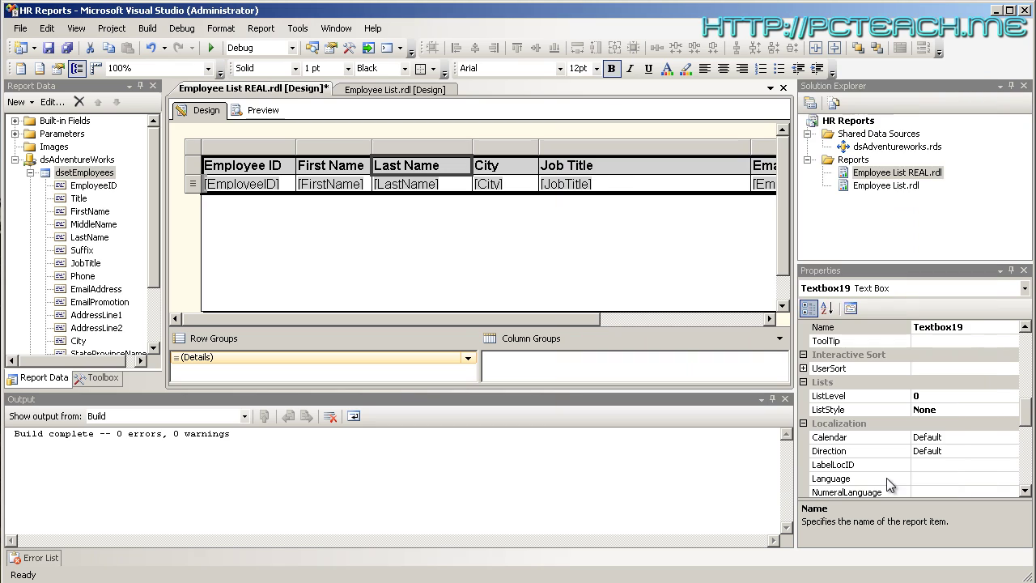
left_click(258, 110)
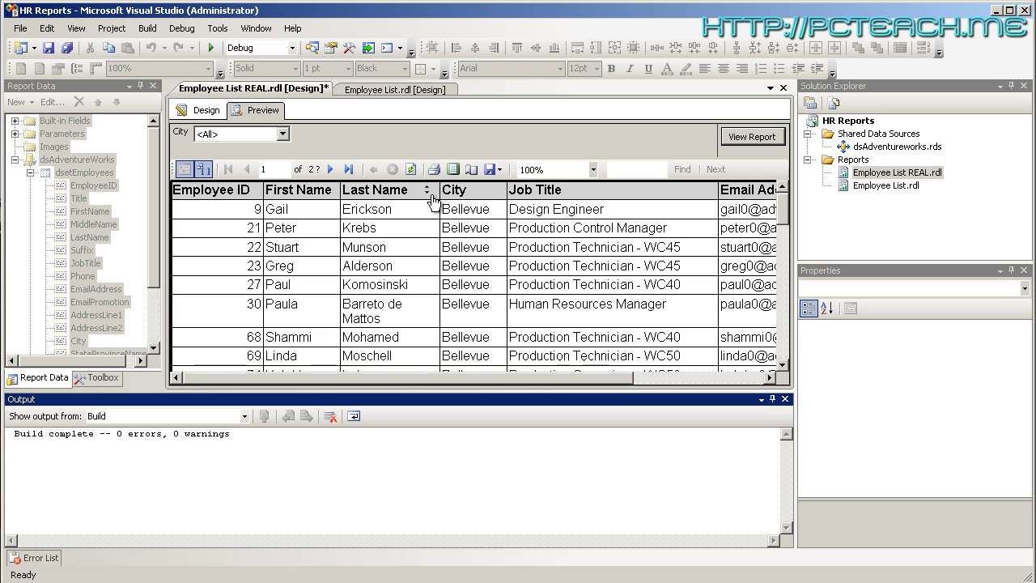
left_click(431, 195)
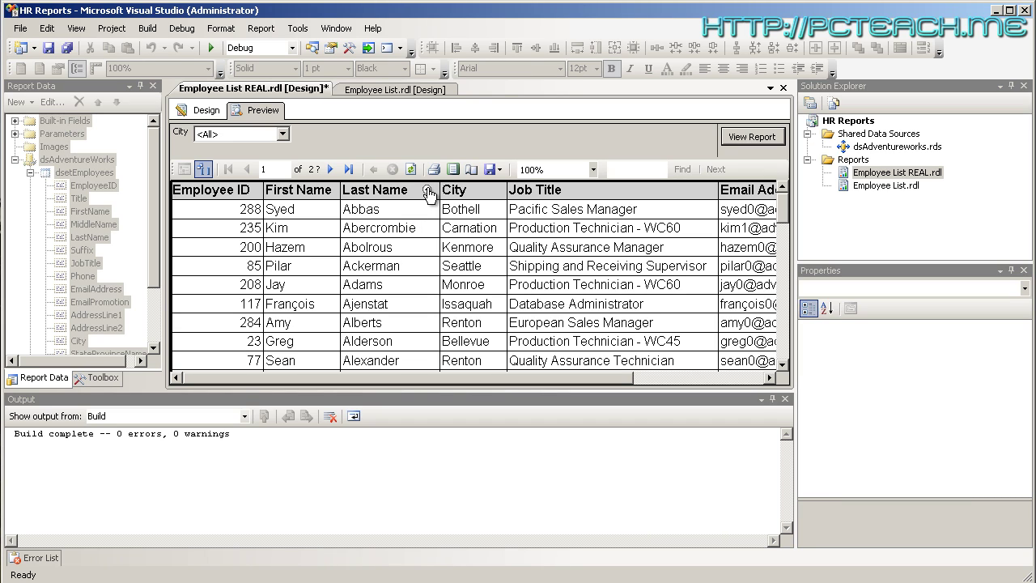
left_click(427, 191)
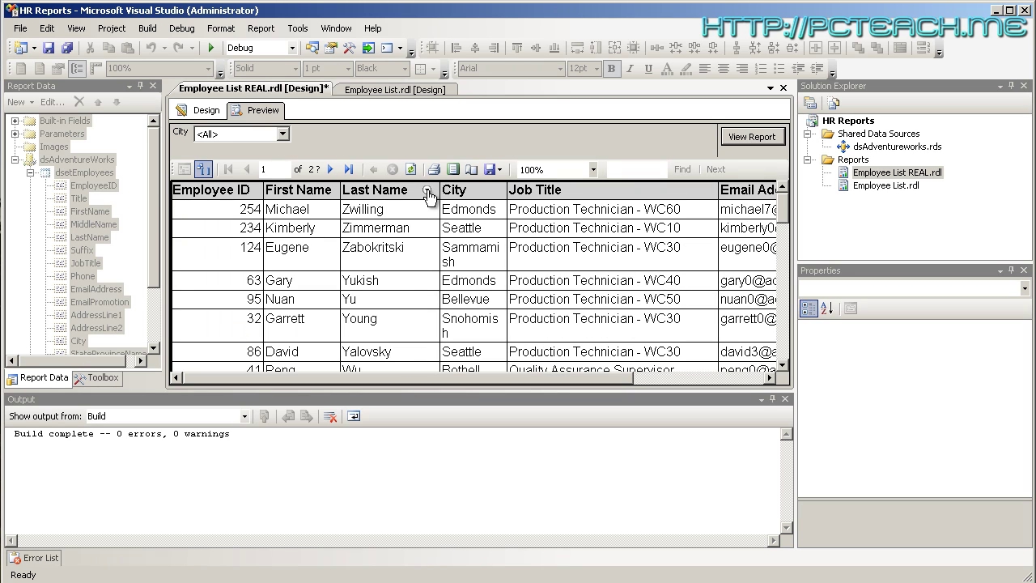
left_click(426, 192)
left_click(426, 191)
left_click(427, 191)
left_click(427, 191)
left_click_drag(421, 381, 370, 381)
Step: Back in Design, enable interactive sort on the First Name header text box, sorting by [FirstName]
left_click(206, 110)
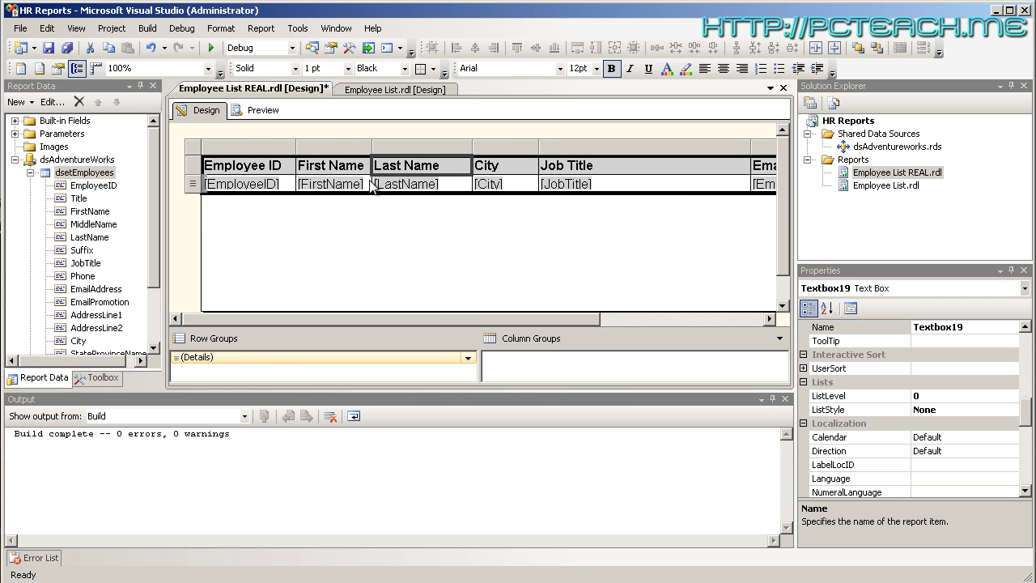
right_click(340, 172)
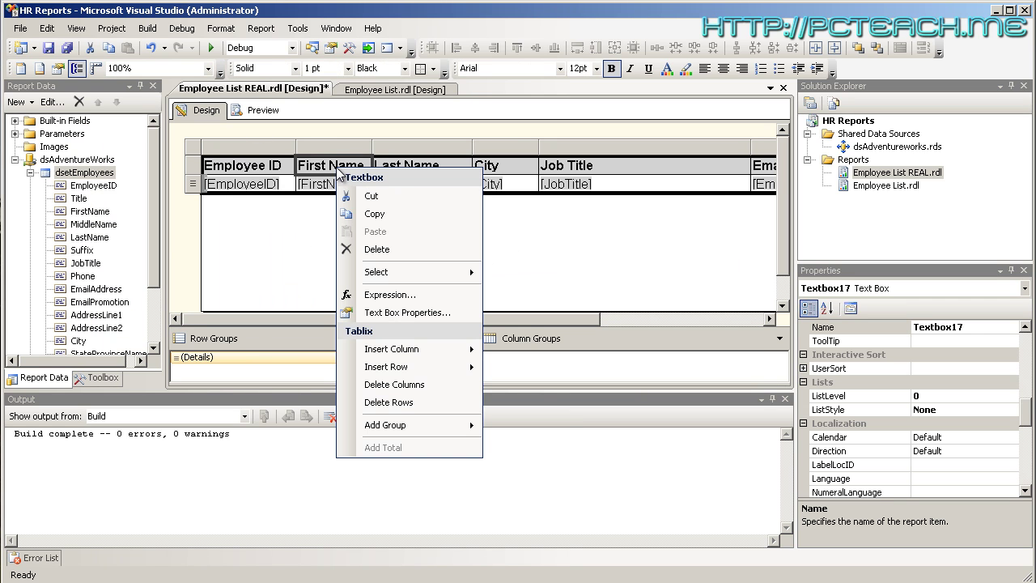
left_click(427, 313)
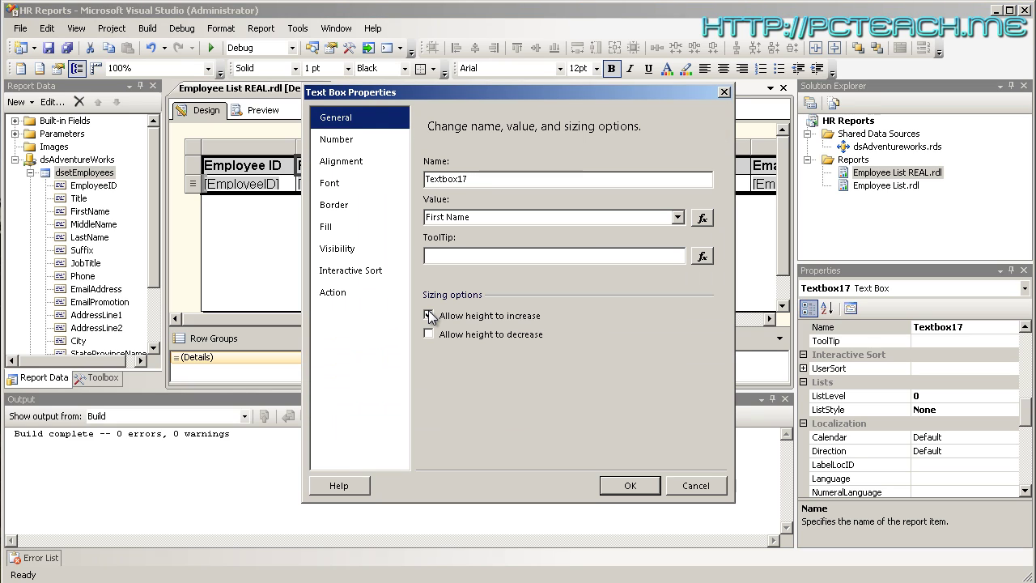
left_click(351, 275)
left_click(427, 162)
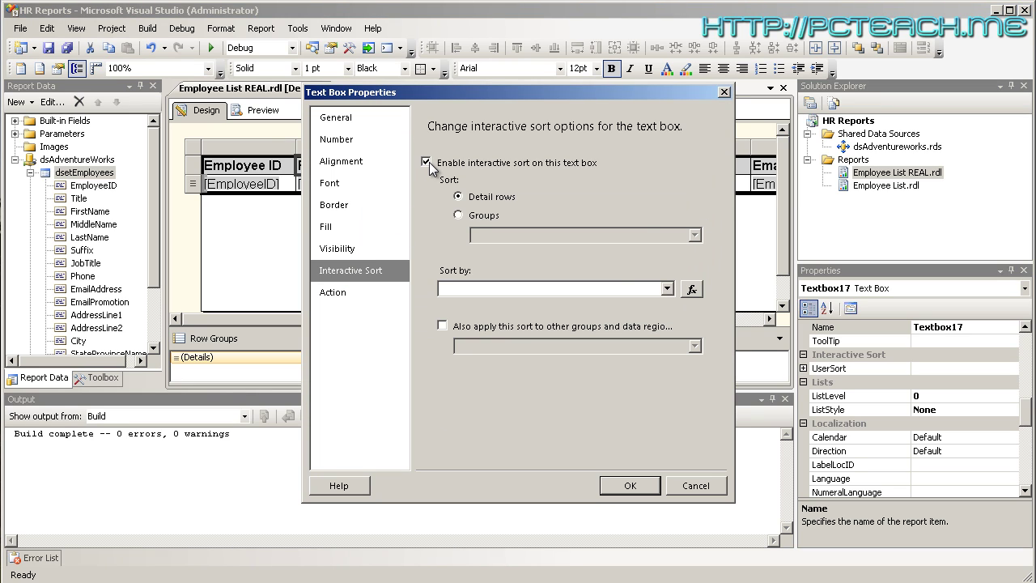
left_click(666, 289)
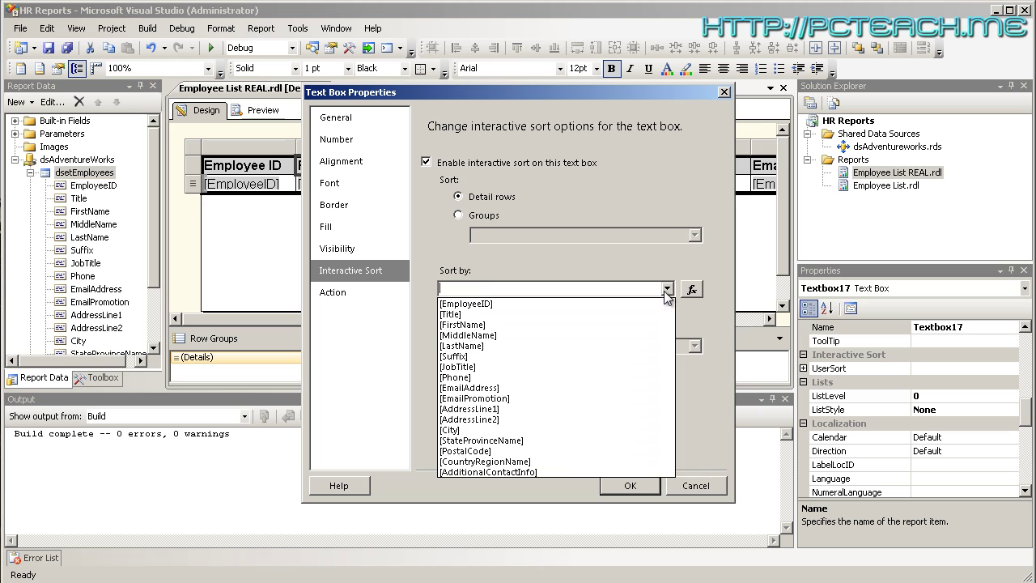
left_click(559, 325)
left_click(630, 485)
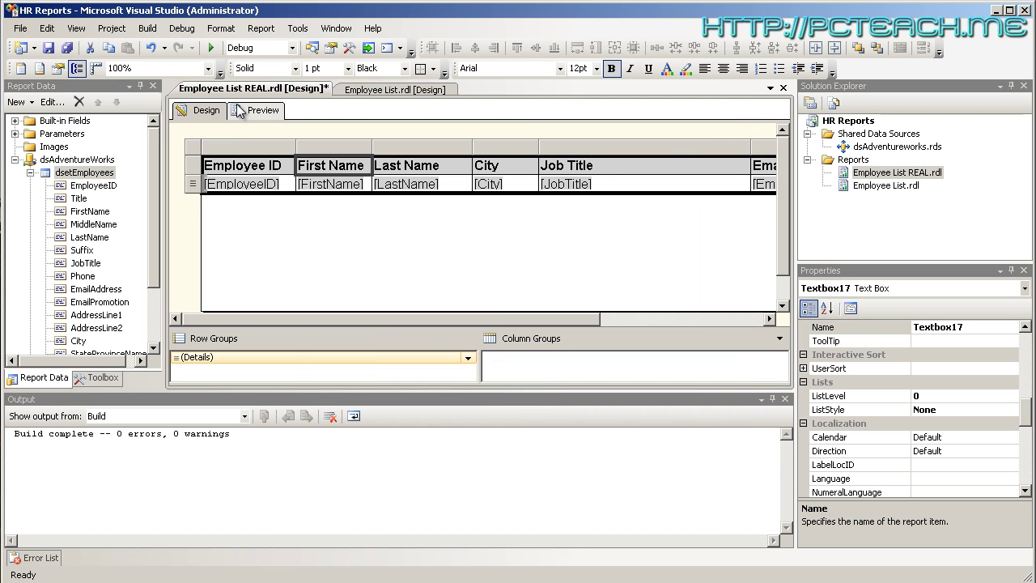
Step: Preview the report and try the First Name and Last Name sort arrows, ending with First Name descending
left_click(261, 110)
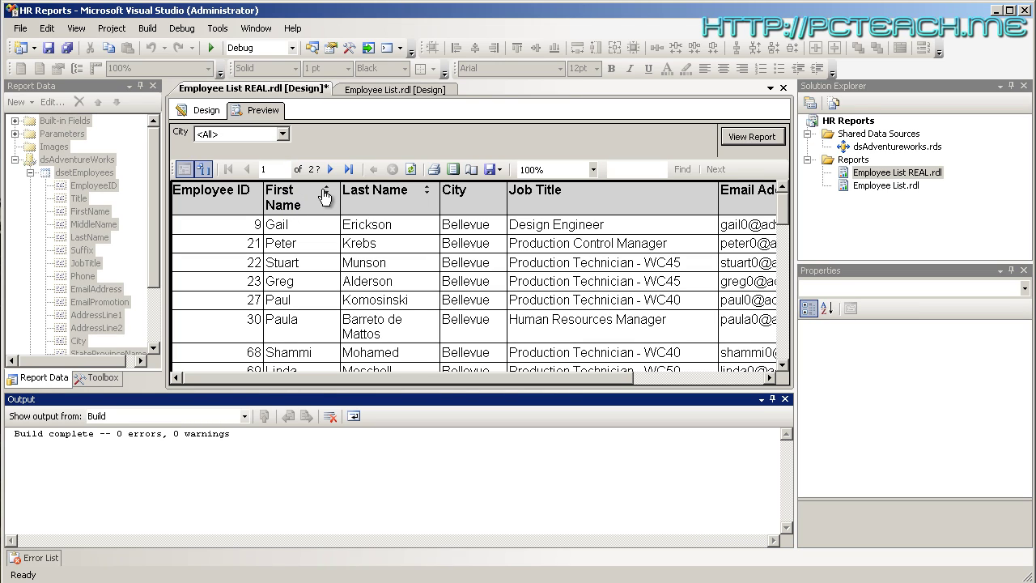
left_click(326, 191)
left_click(427, 193)
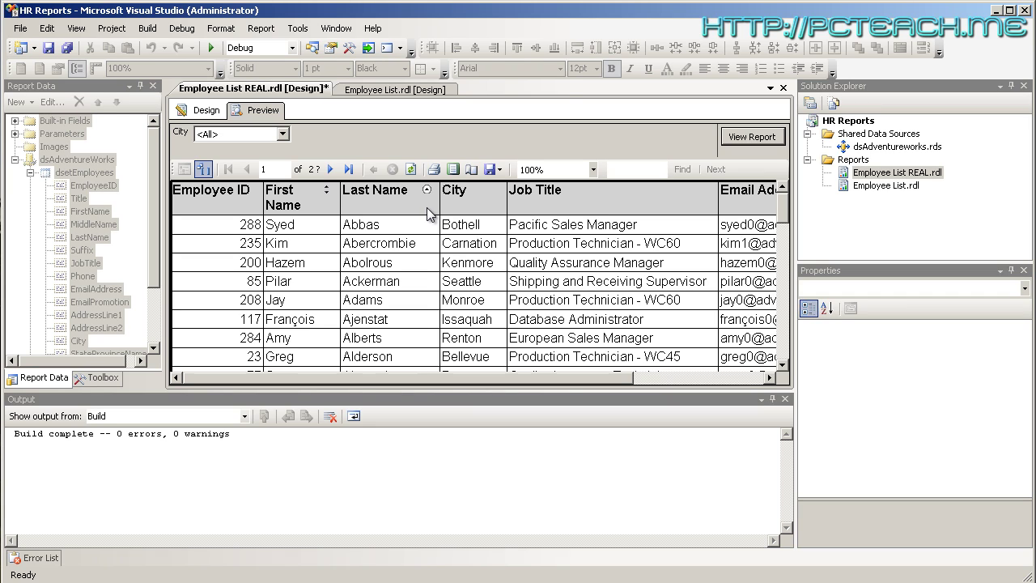
left_click(327, 190)
left_click(327, 191)
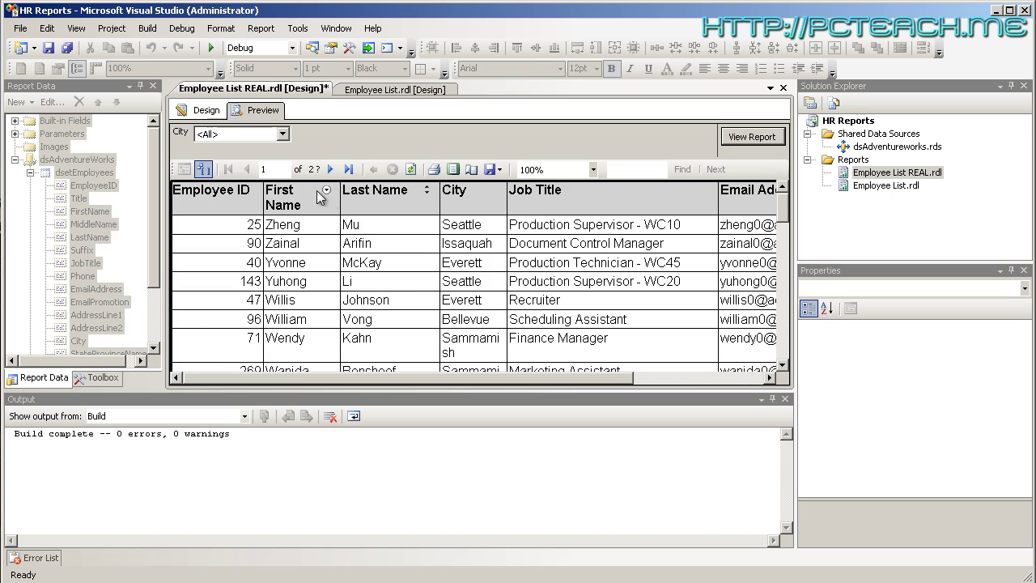
Step: In Design, insert a row below the table's header row and select its cell under Employee ID
left_click(209, 112)
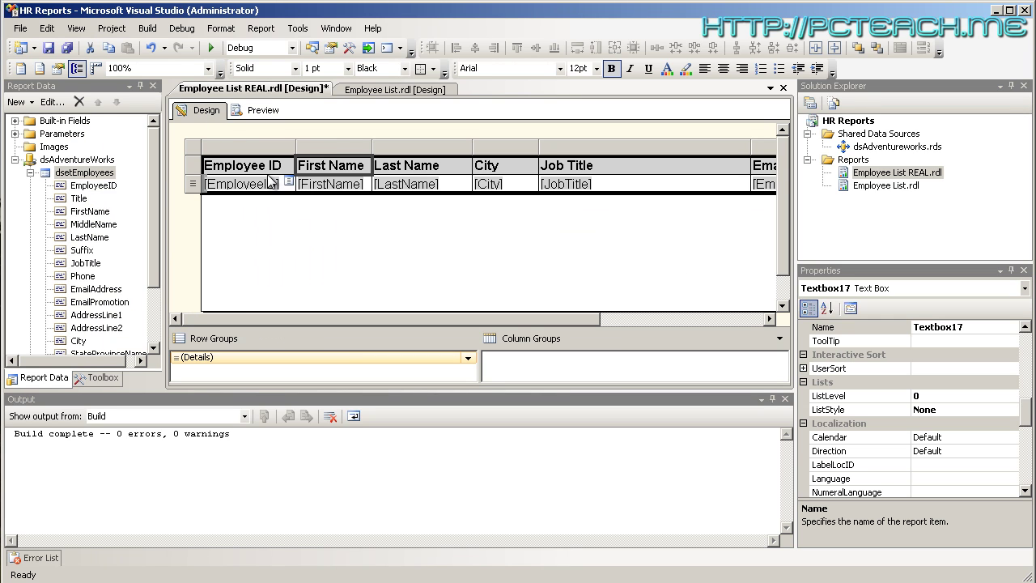
right_click(193, 164)
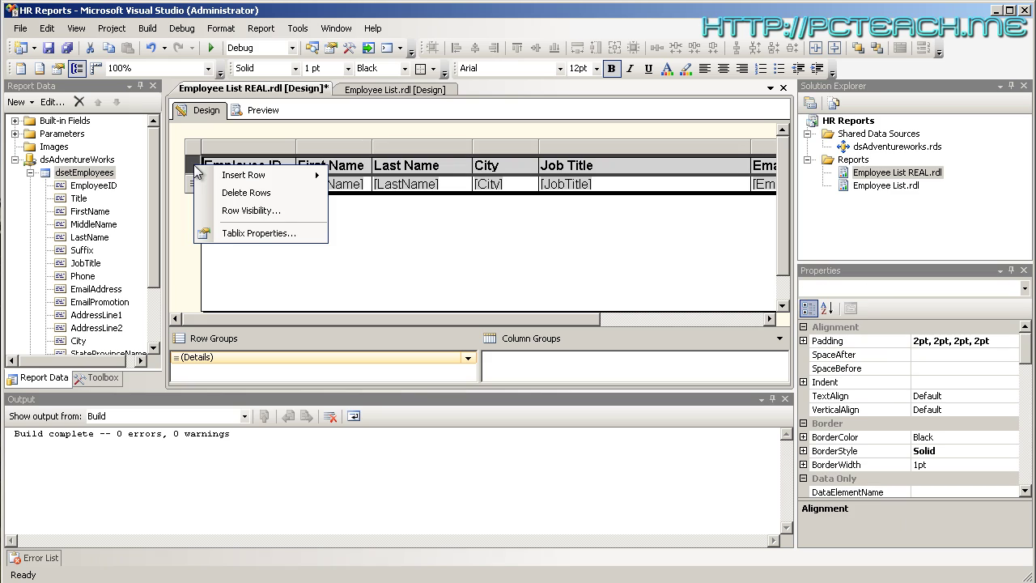
mouse_move(253, 180)
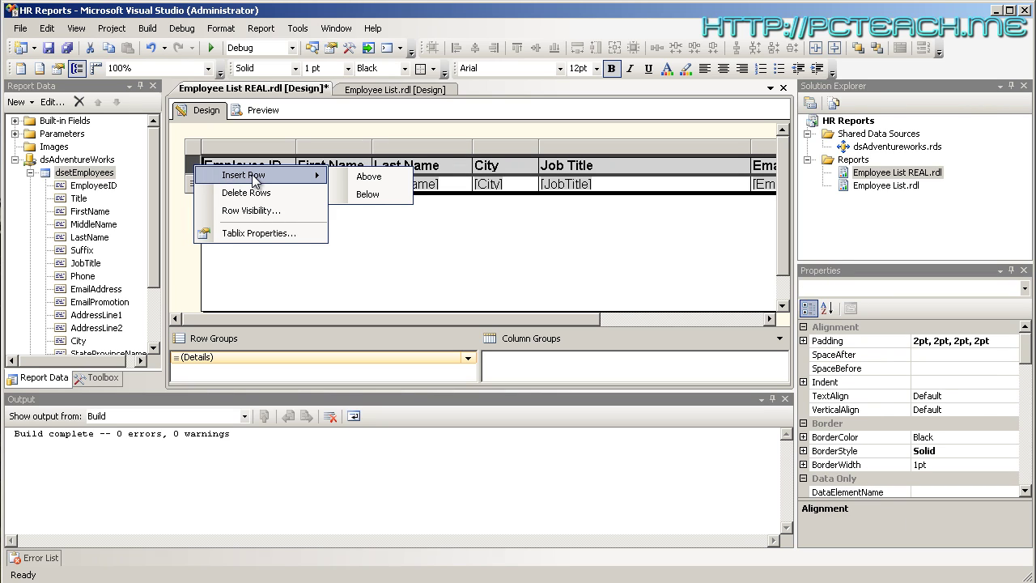
left_click(382, 194)
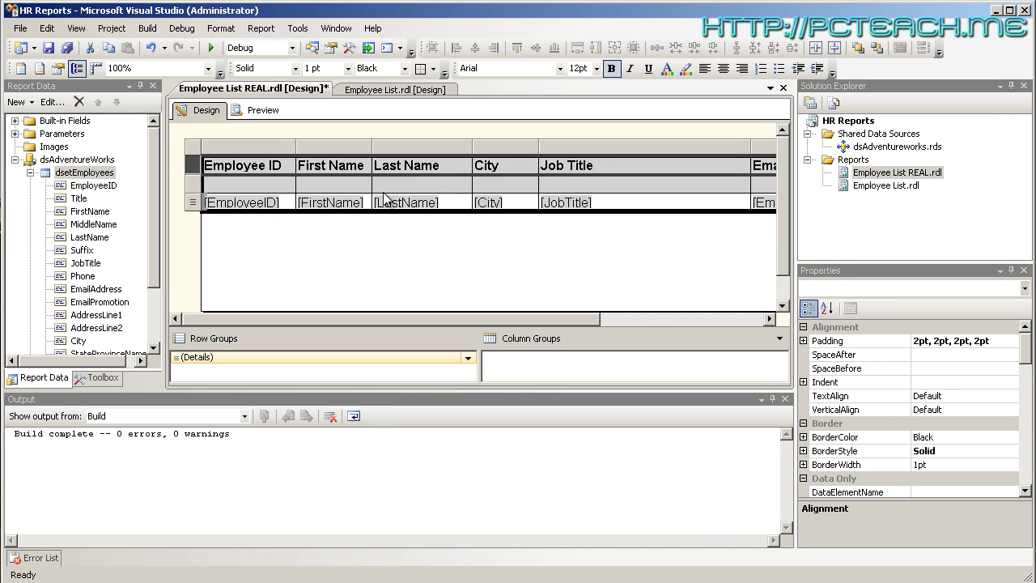
left_click(240, 183)
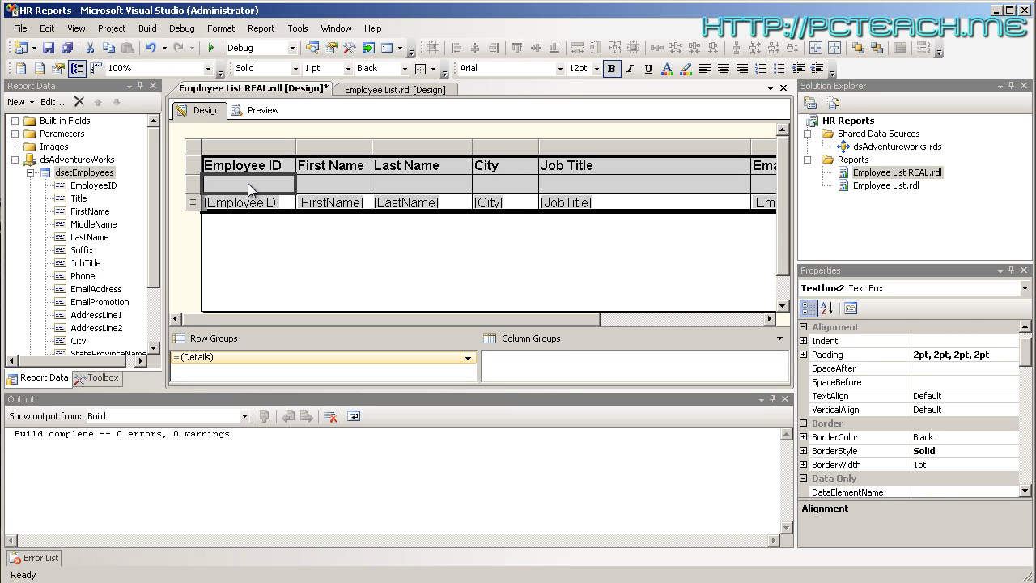
Step: Enable interactive sort on the new cell under Employee ID, sorting detail rows by [EmployeeID]
right_click(248, 188)
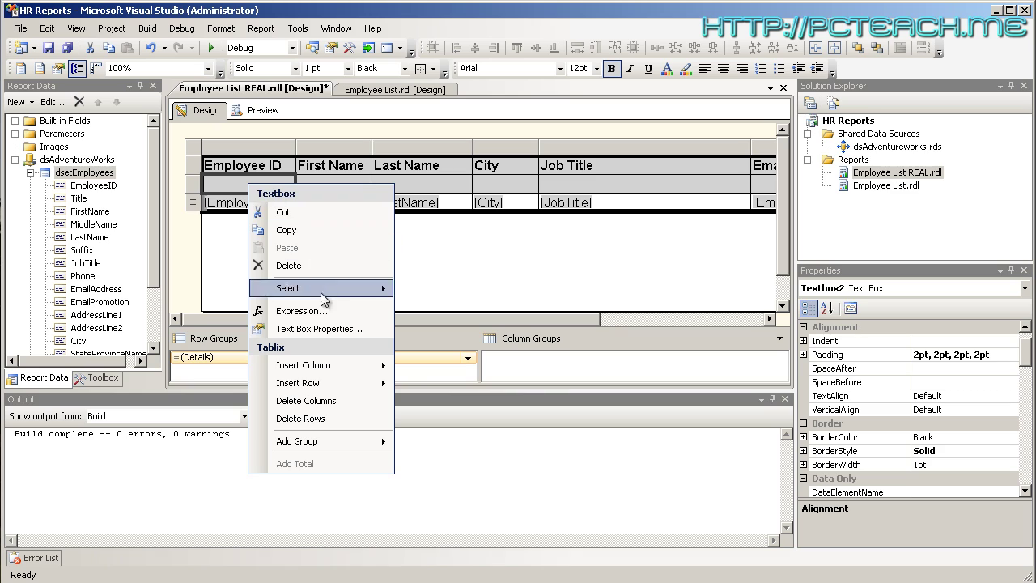
left_click(321, 331)
left_click(356, 272)
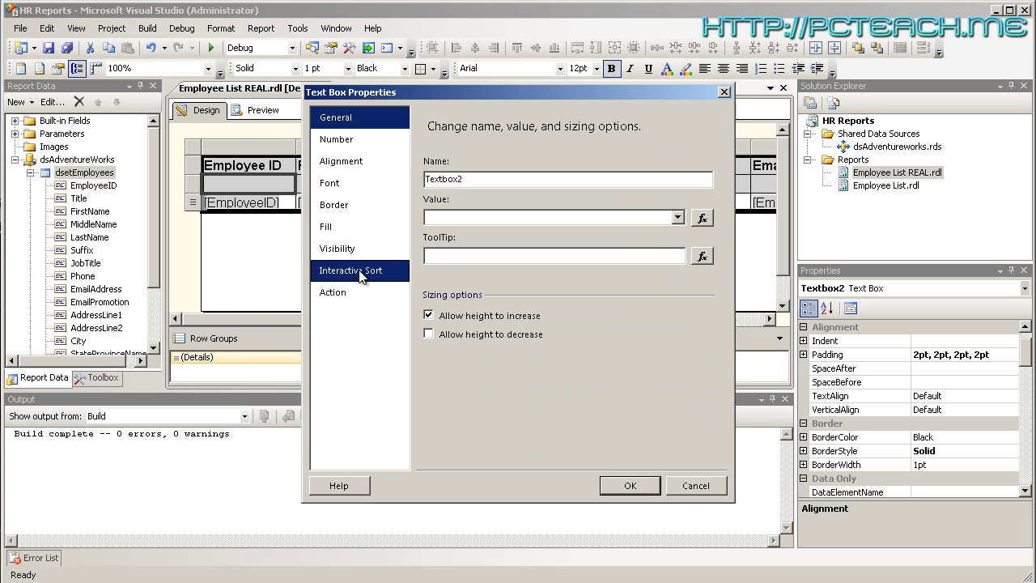
left_click(426, 163)
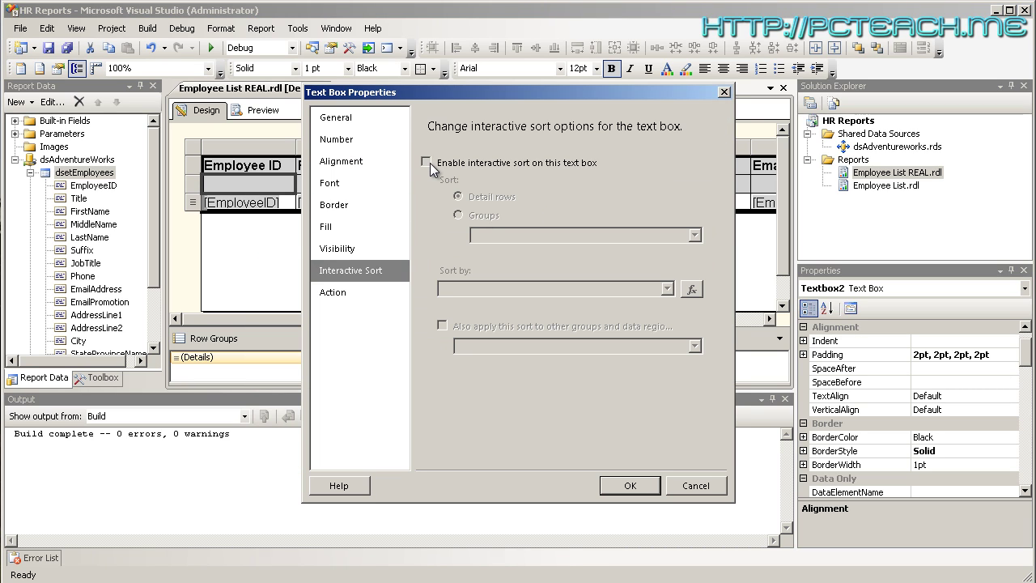
left_click(667, 289)
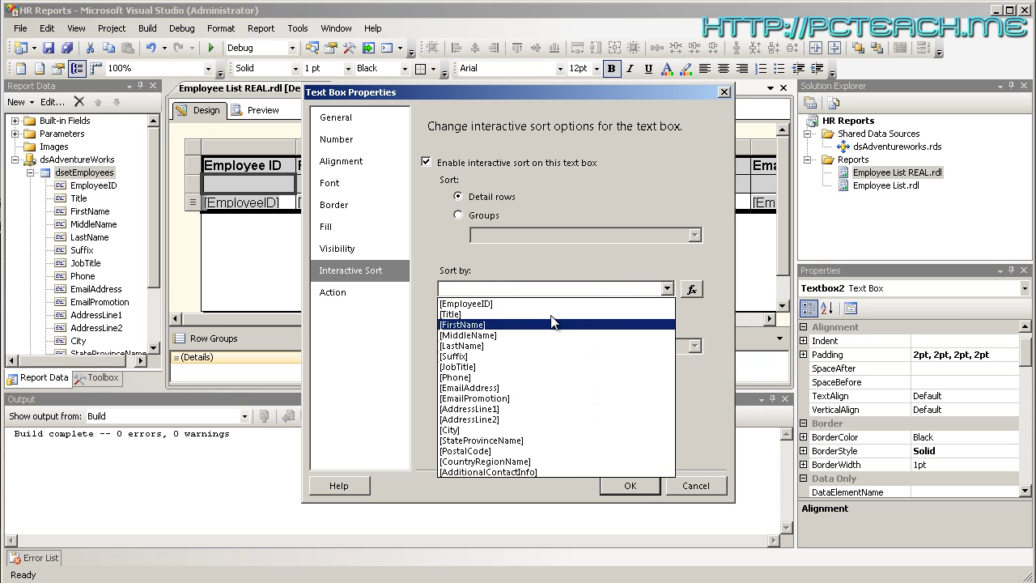
left_click(556, 304)
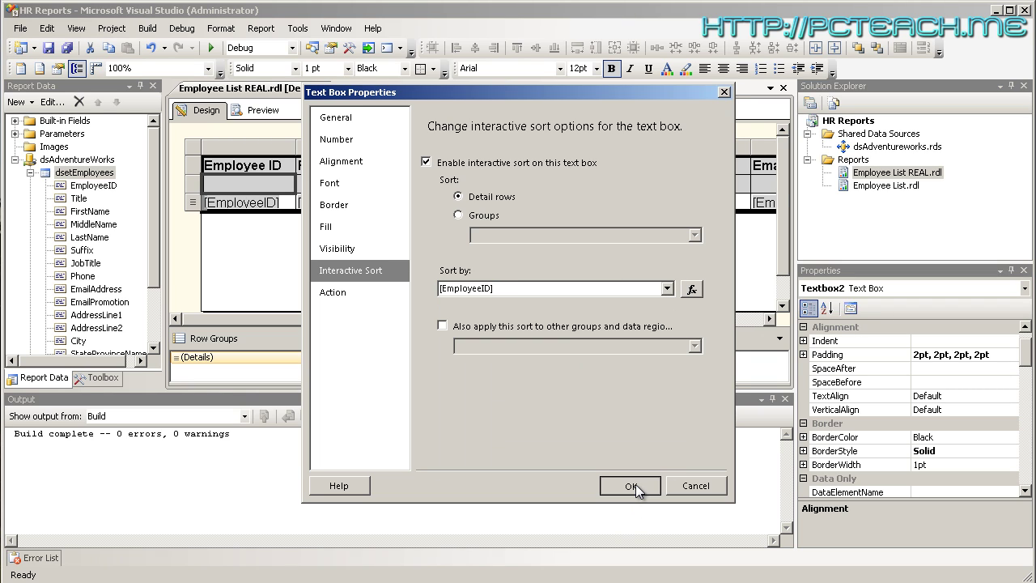
left_click(633, 486)
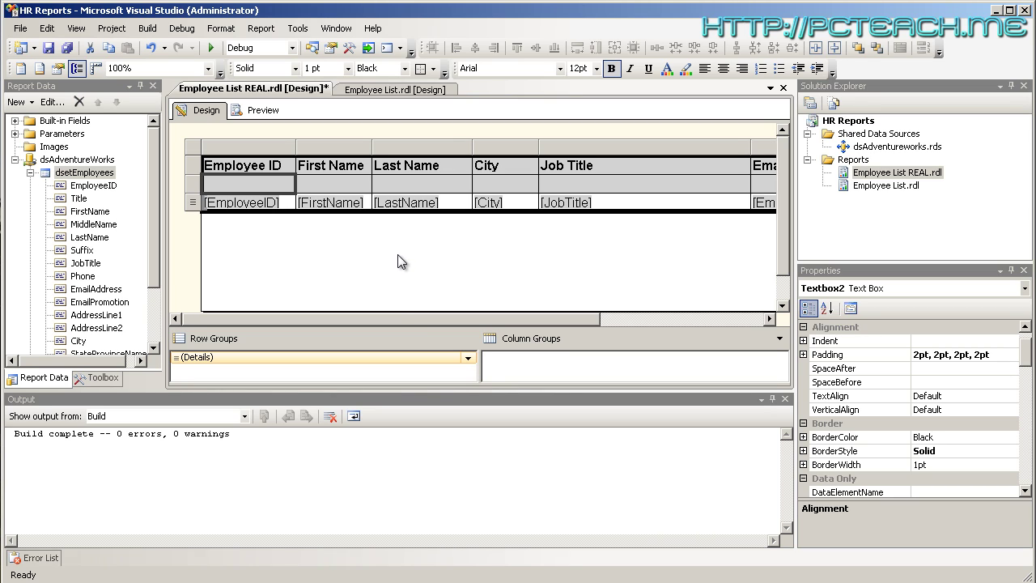
left_click_drag(387, 316, 361, 316)
left_click(331, 165)
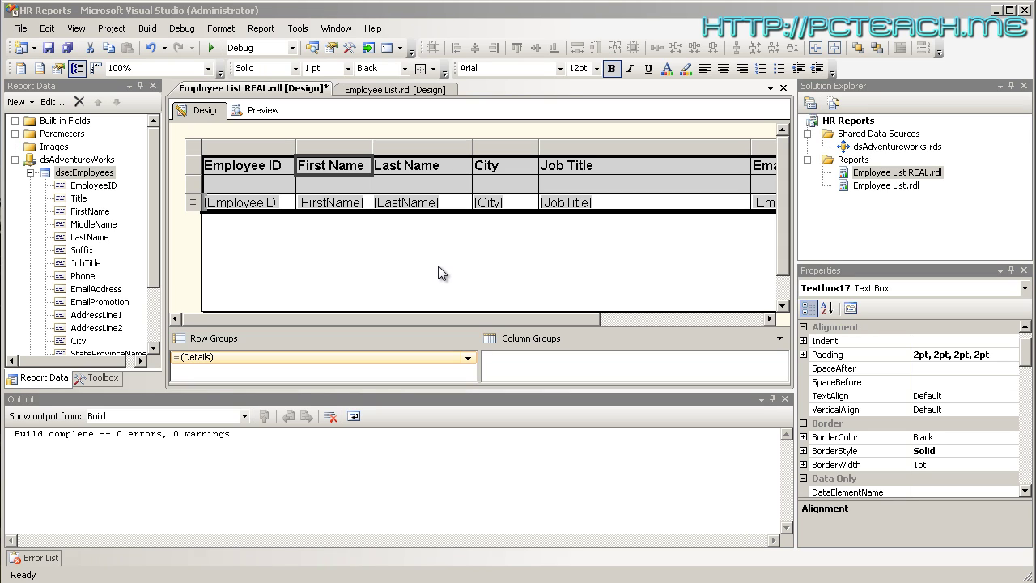
left_click(433, 168)
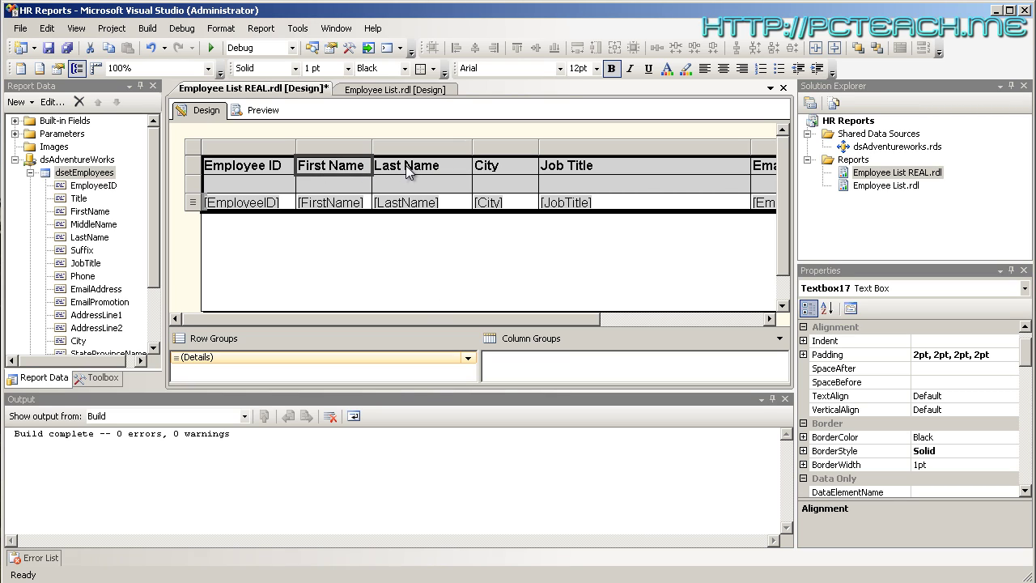
Step: Preview the report and try the Last Name, City and Job Title sort arrows, ending sorted by City
left_click(270, 113)
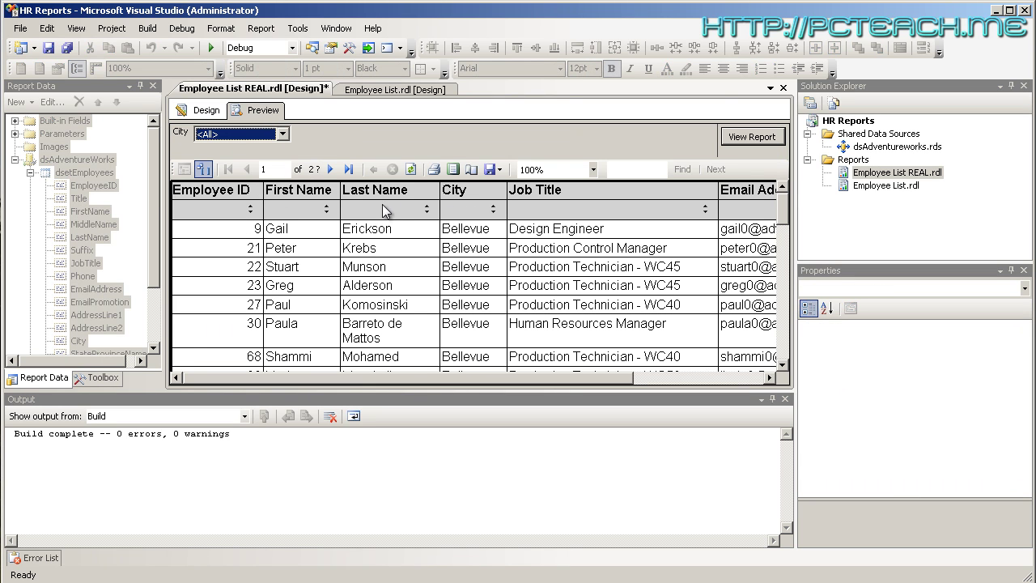
left_click(427, 211)
left_click(493, 211)
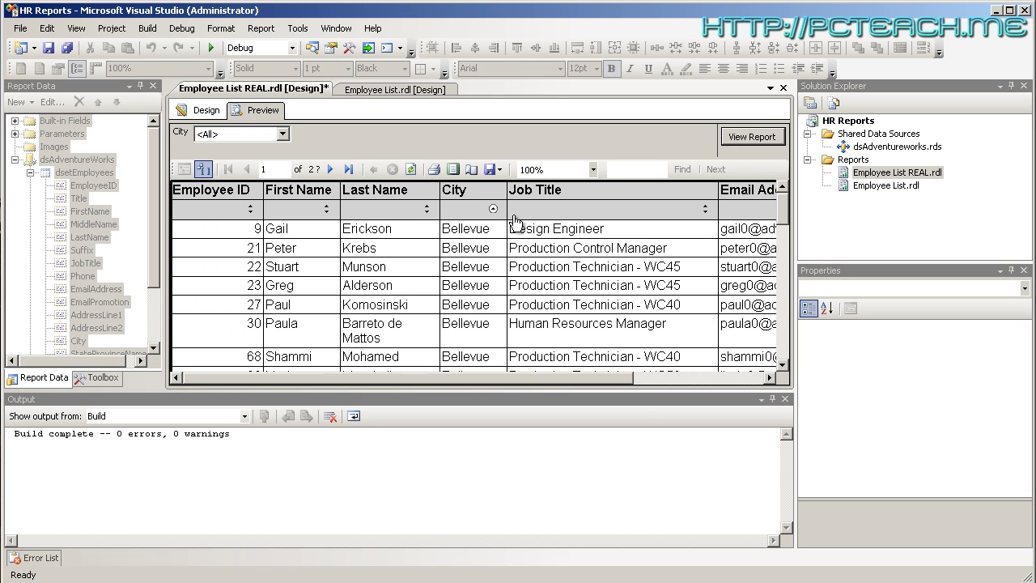
left_click(705, 209)
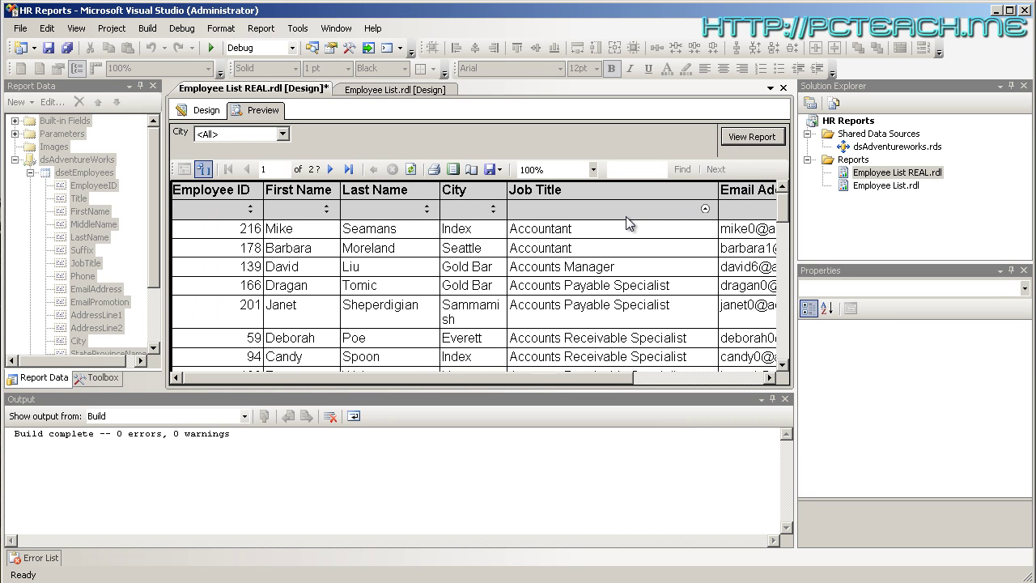
left_click(493, 209)
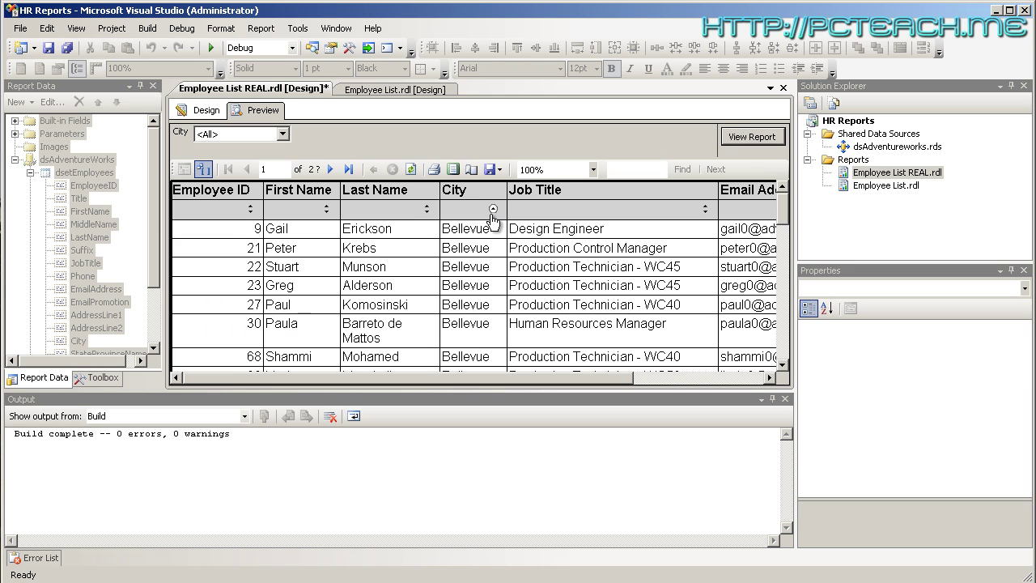
left_click(427, 209)
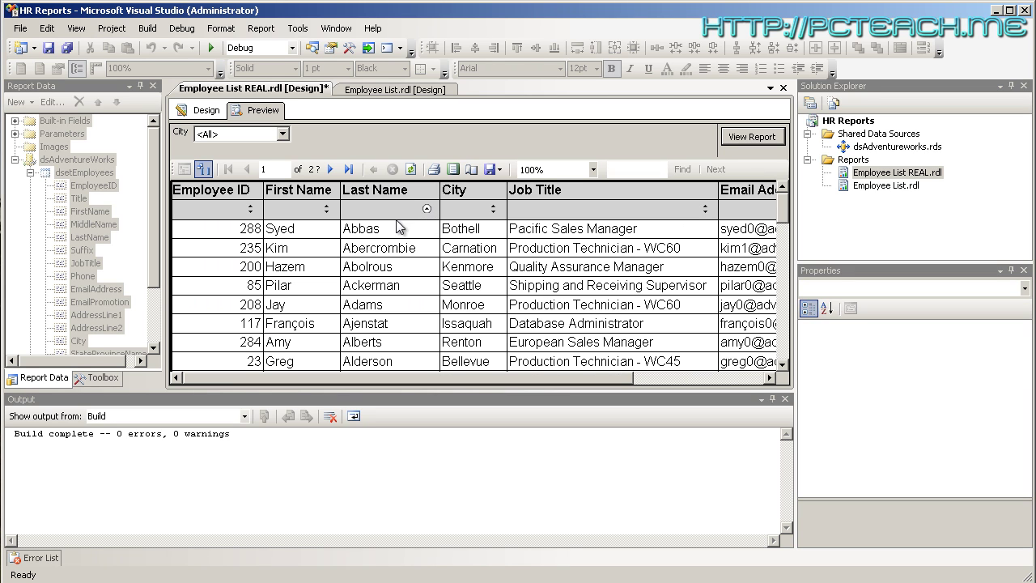
left_click(493, 209)
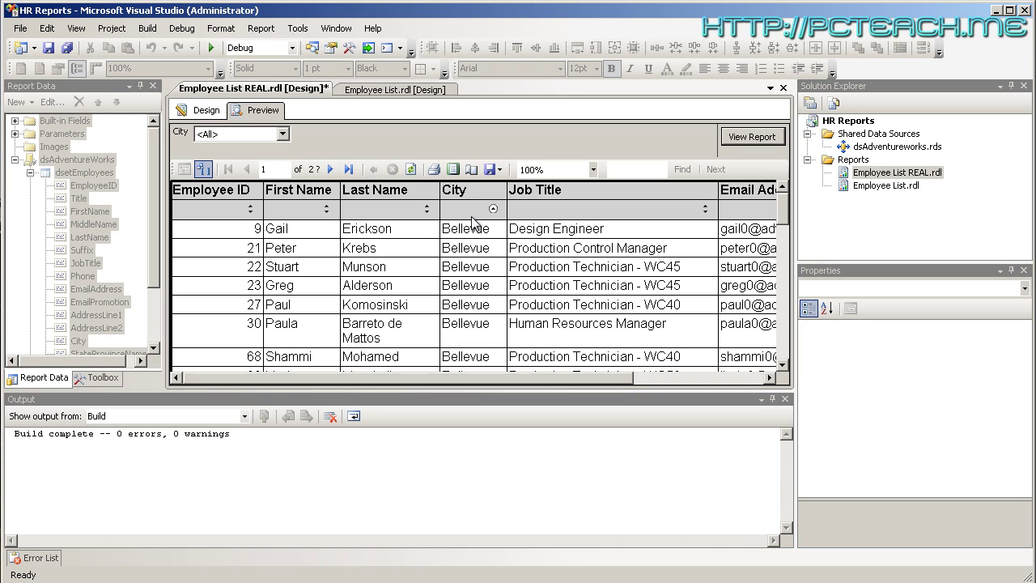
Step: Try the Last Name and Job Title sort arrows, ending with last names sorted Z to A
left_click(427, 209)
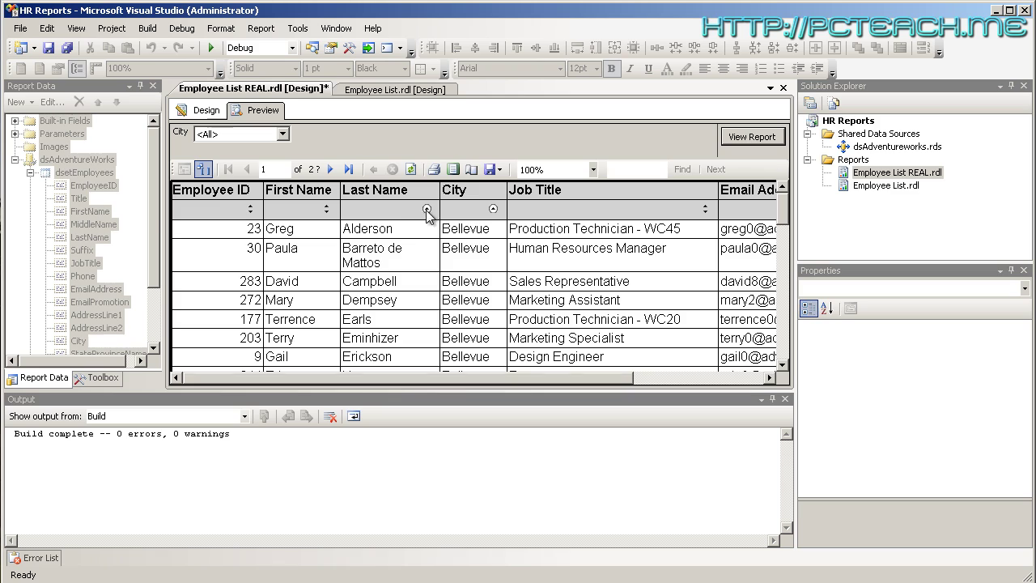
left_click(426, 209)
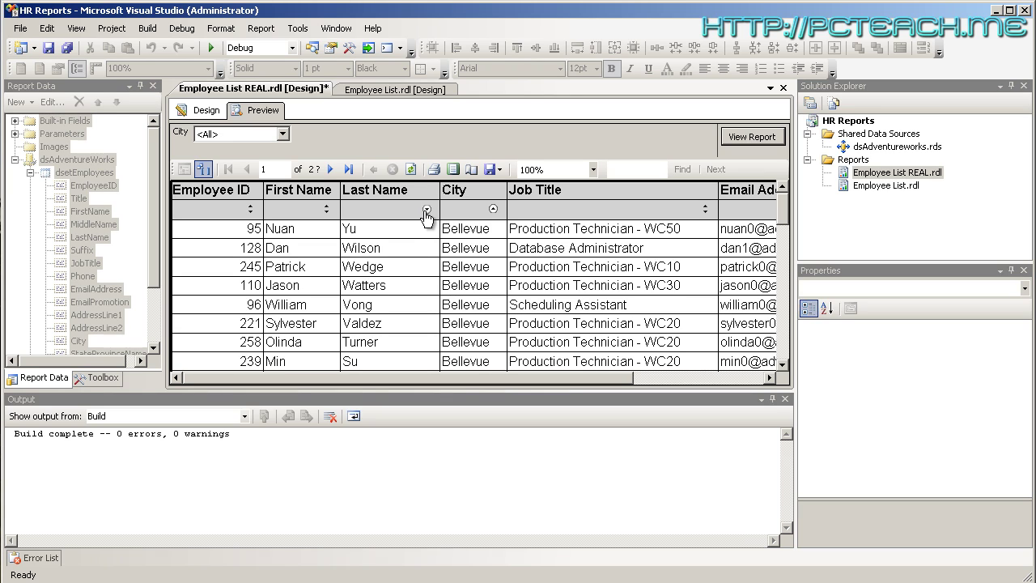
left_click(704, 211)
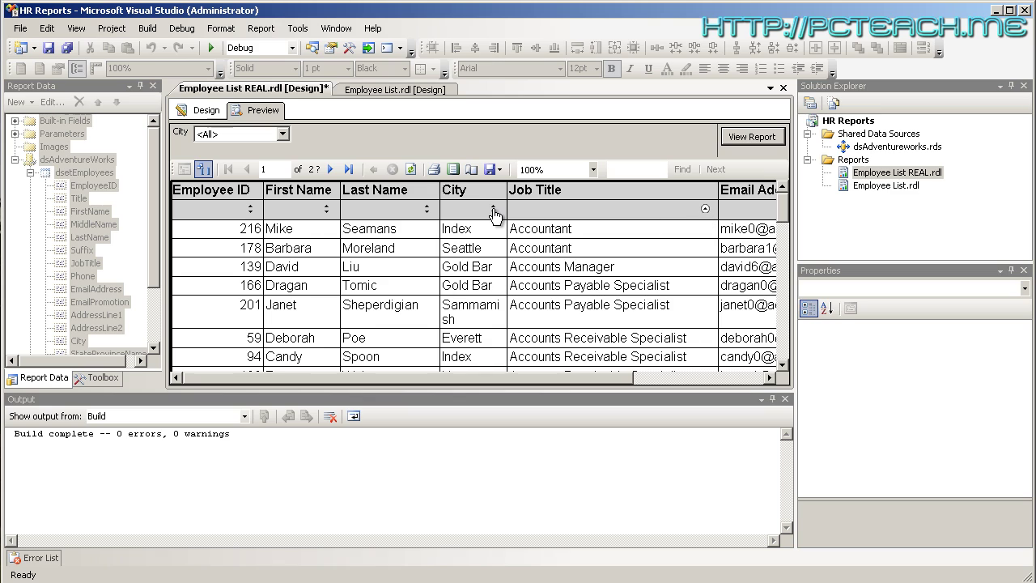
left_click(427, 209)
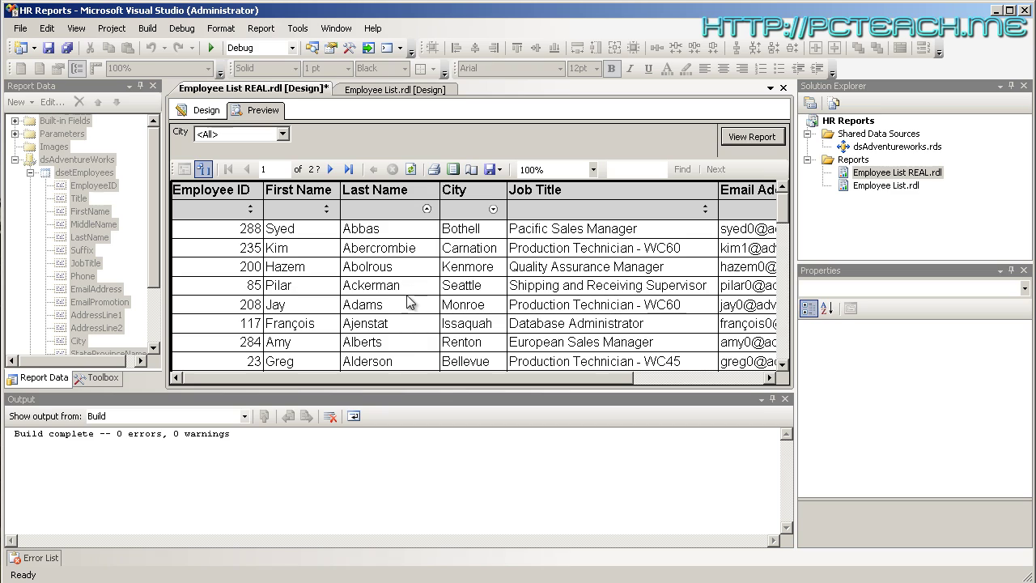
scroll(783, 214, "down", 3)
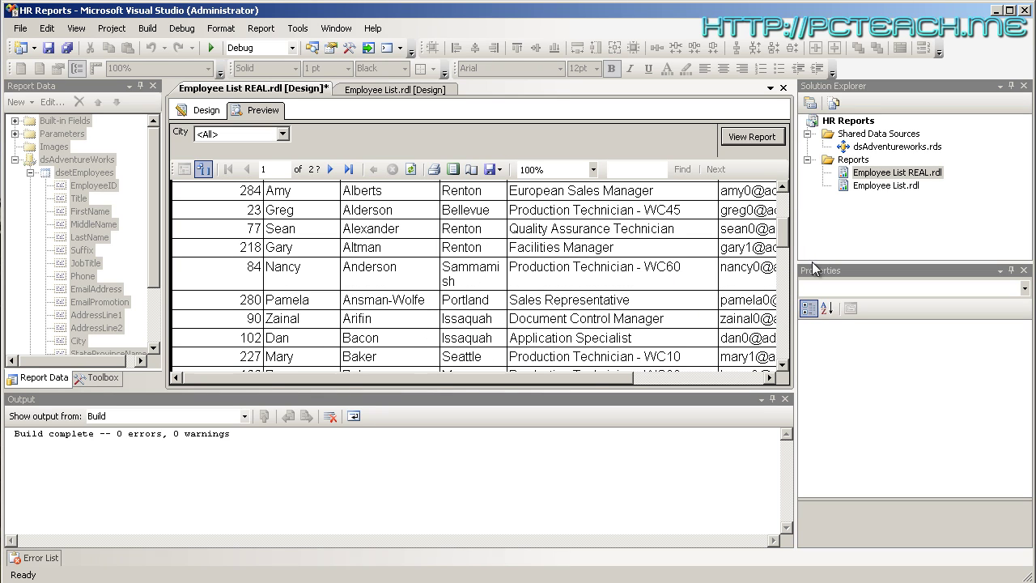
scroll(785, 207, "up", 3)
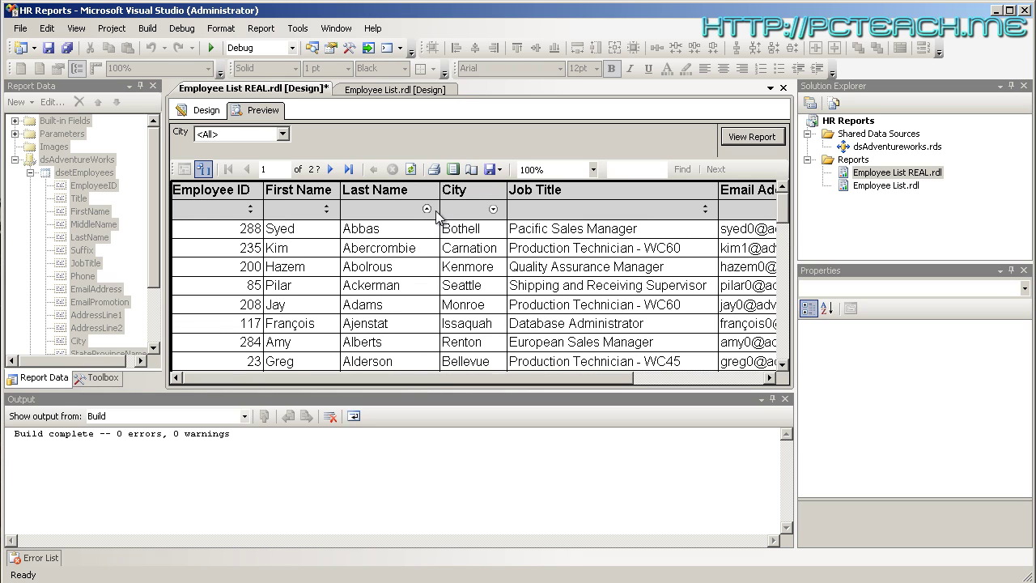
left_click(427, 209)
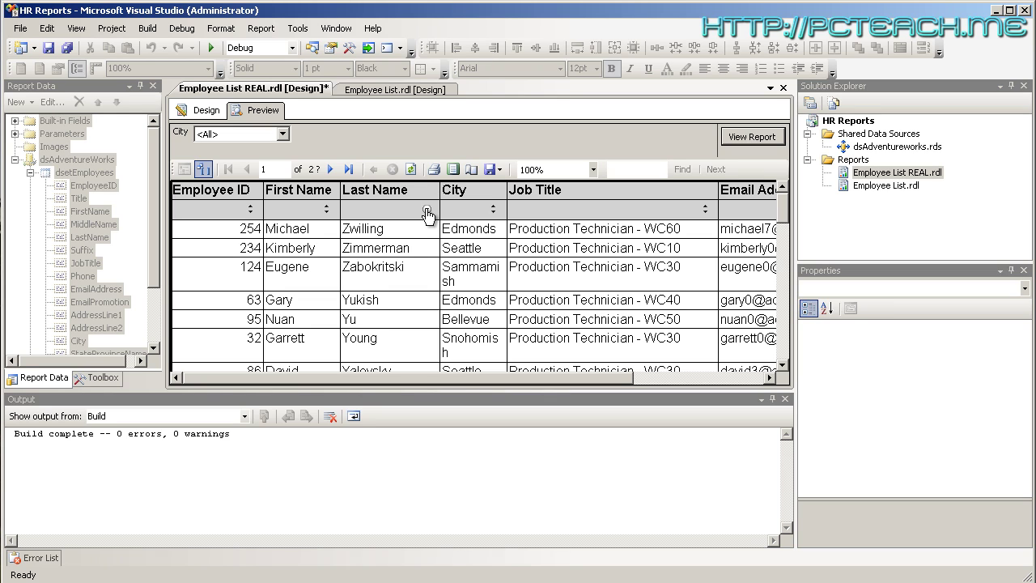
left_click(207, 110)
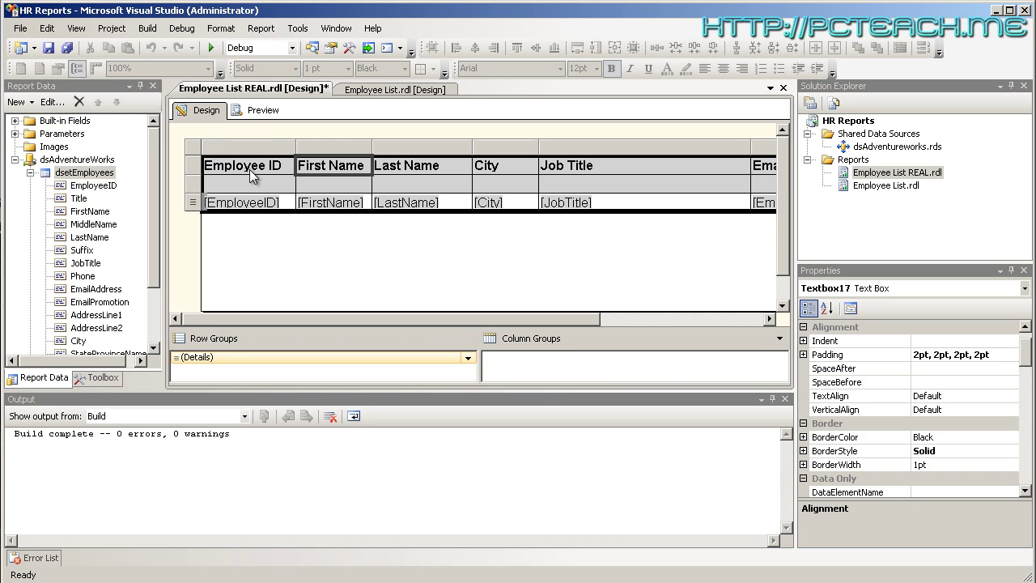
right_click(194, 147)
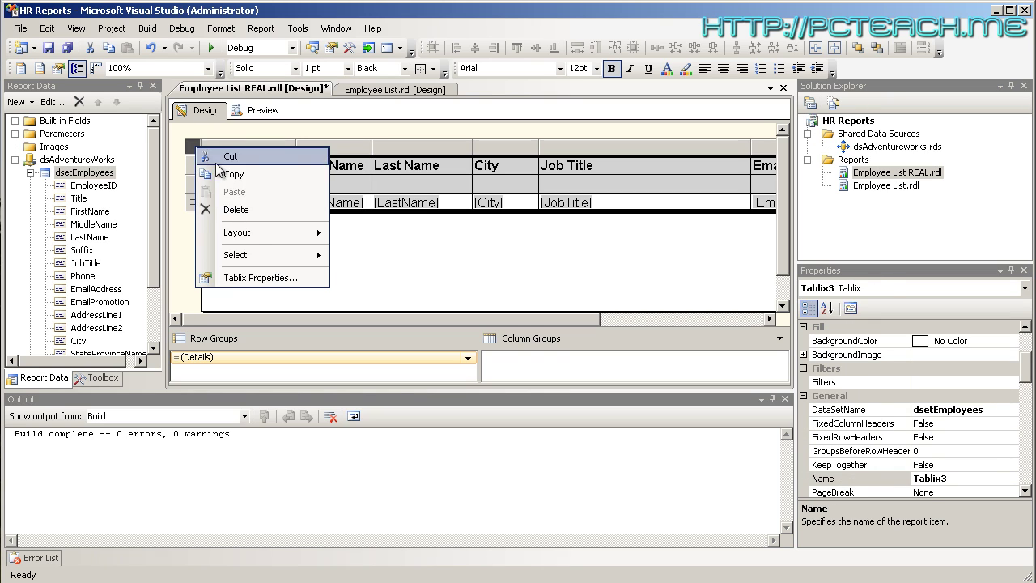
left_click(257, 277)
left_click(318, 150)
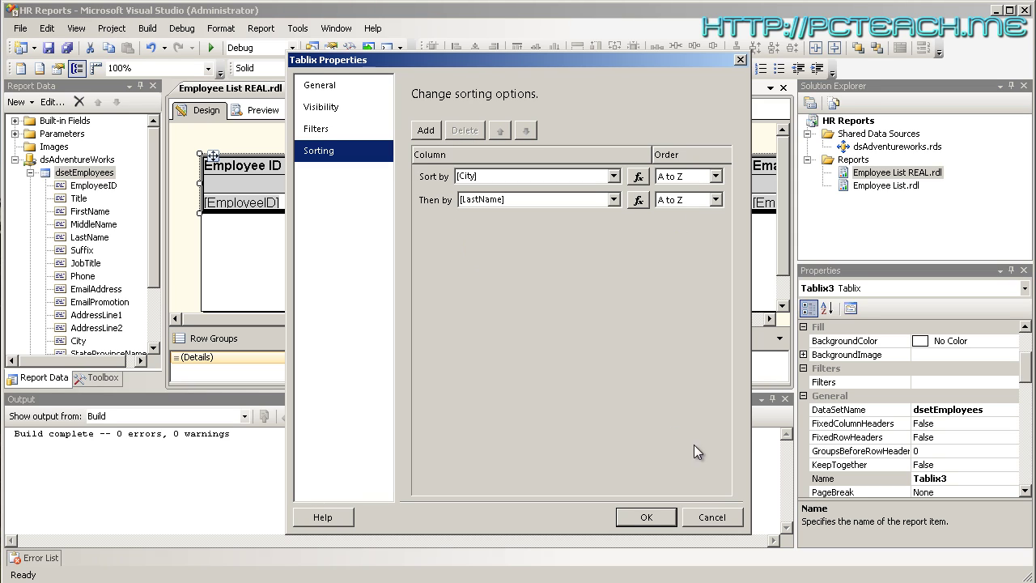
left_click(717, 517)
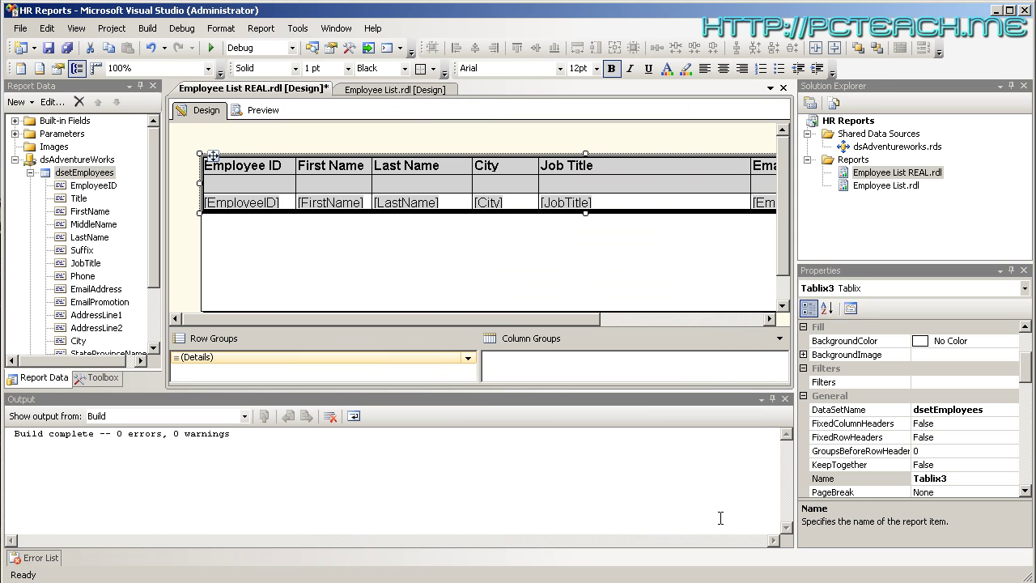
left_click(451, 185)
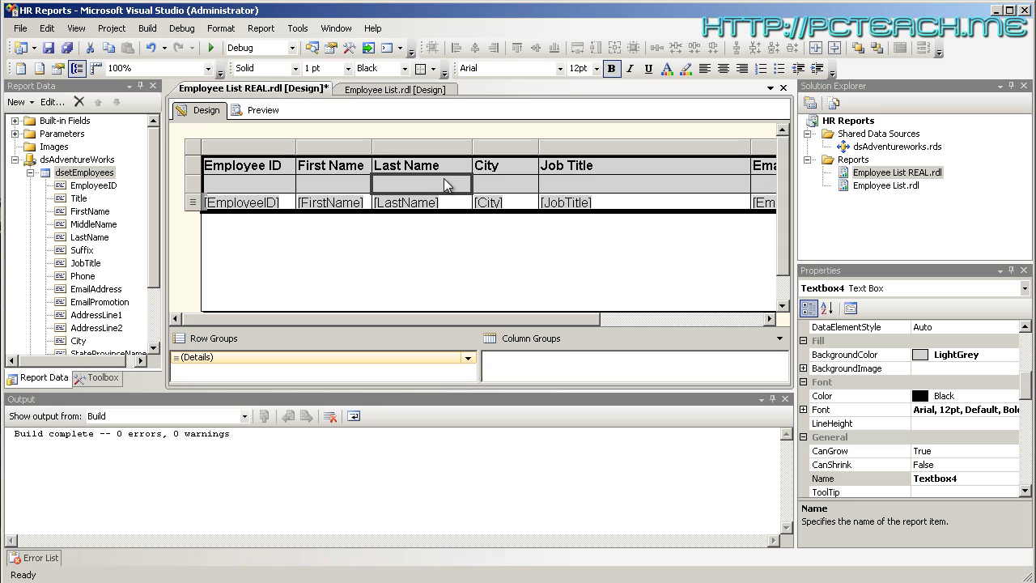
right_click(239, 184)
left_click(319, 327)
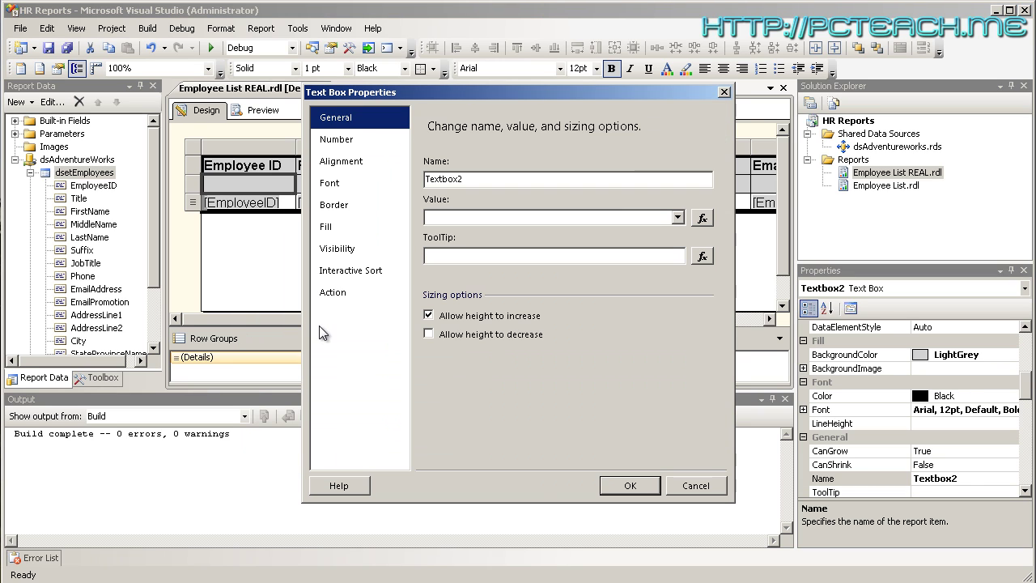
left_click(352, 279)
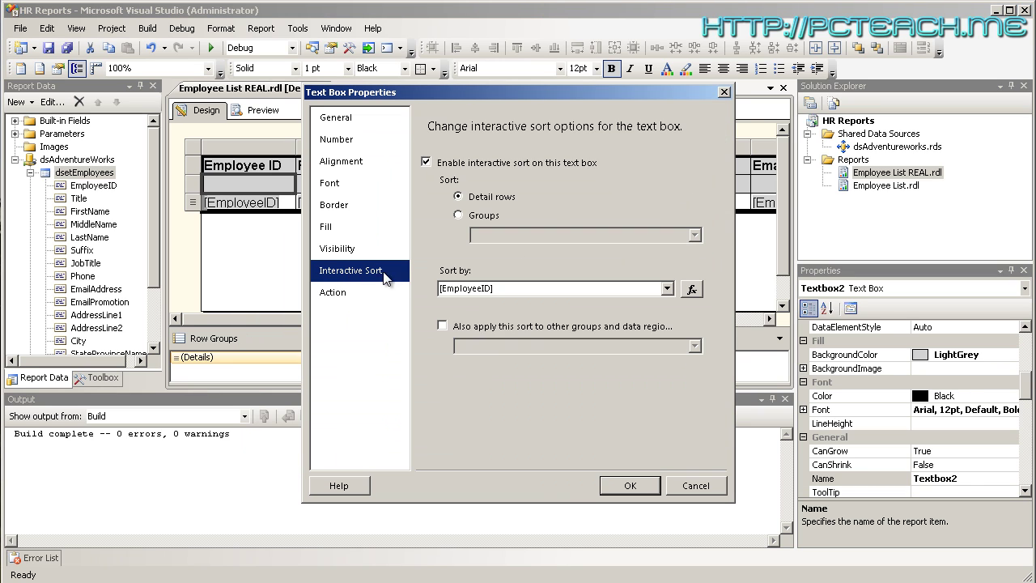
left_click(695, 487)
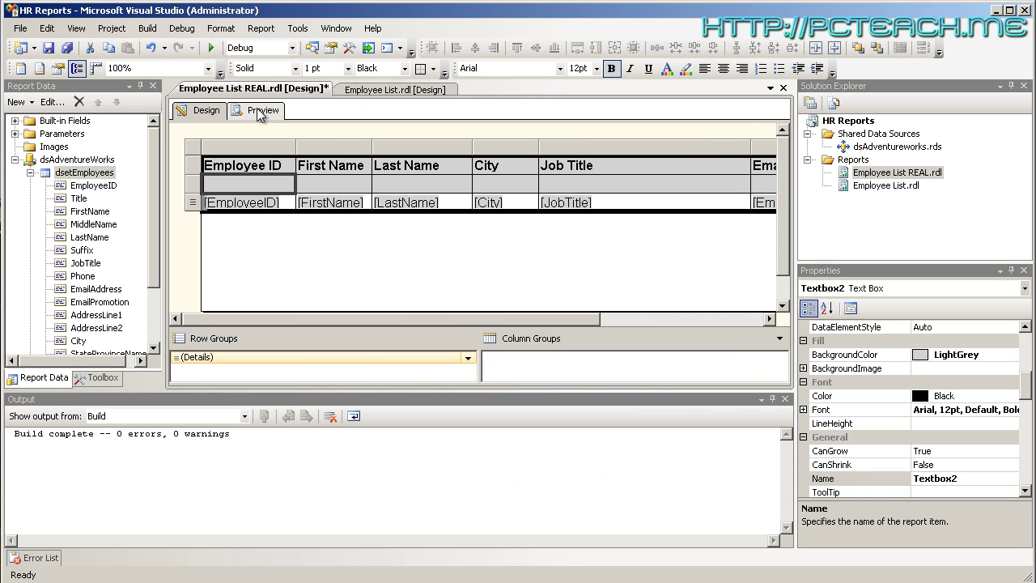